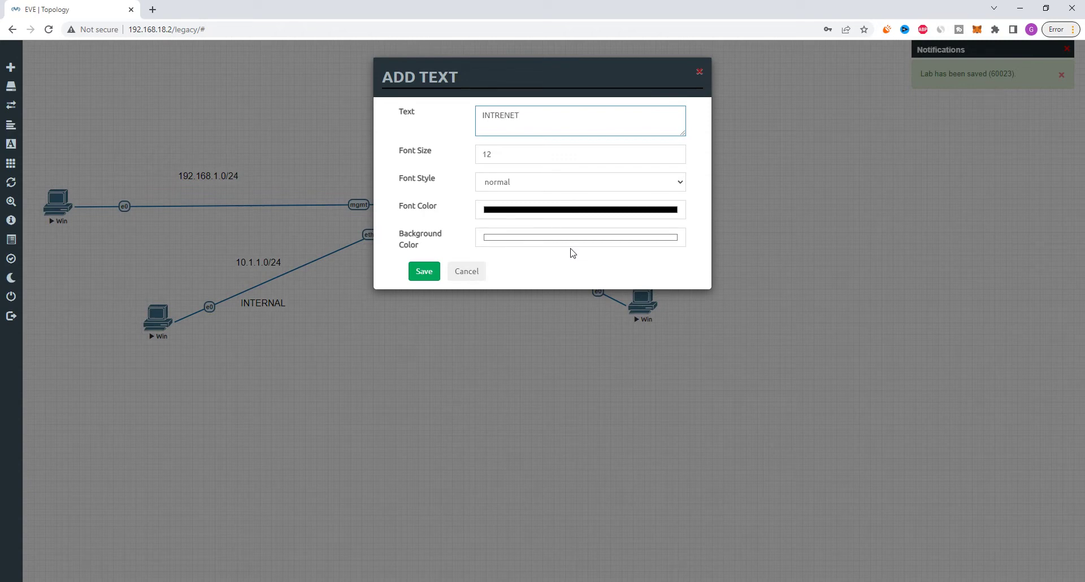
# - Add an EXTERNAL text label at font size 16 and place it beside the link between Net and PaloAlto
pyautogui.hotkey('ctrl', 'a')
pyautogui.write('E')
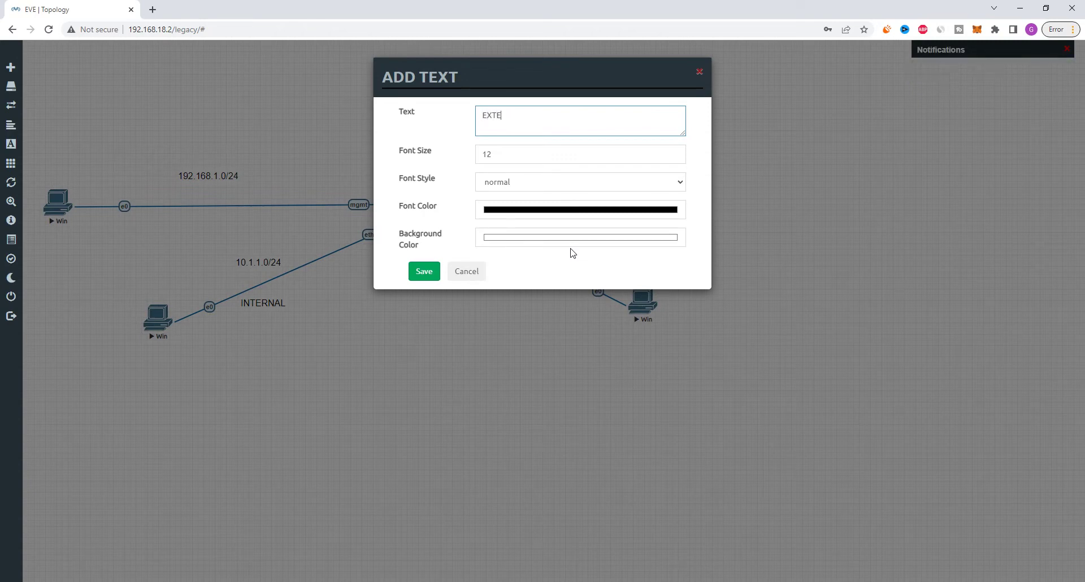
pyautogui.click(675, 152)
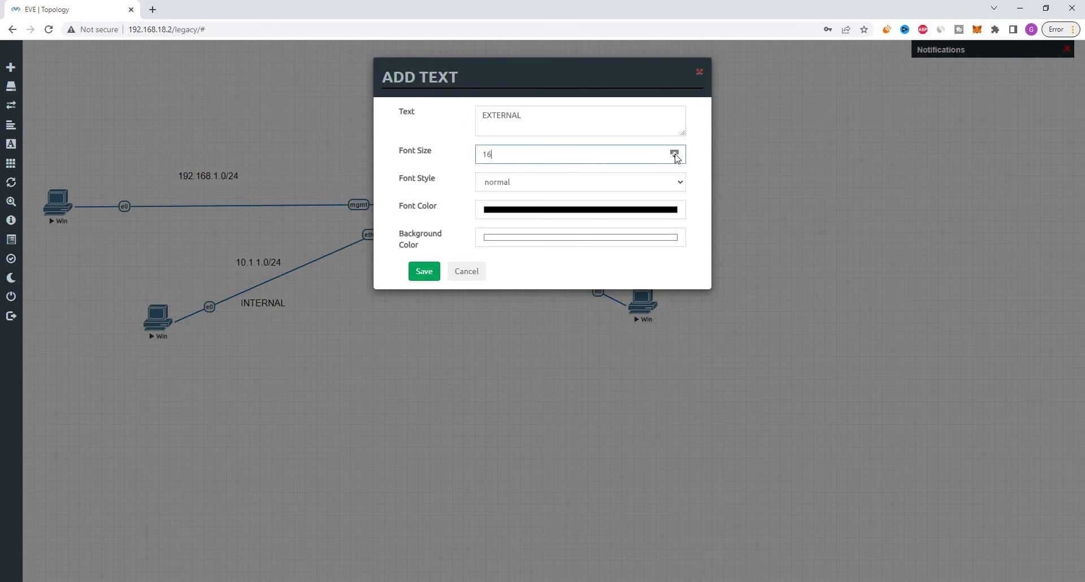
pyautogui.press('Return')
pyautogui.moveTo(564, 164); pyautogui.dragTo(466, 139)
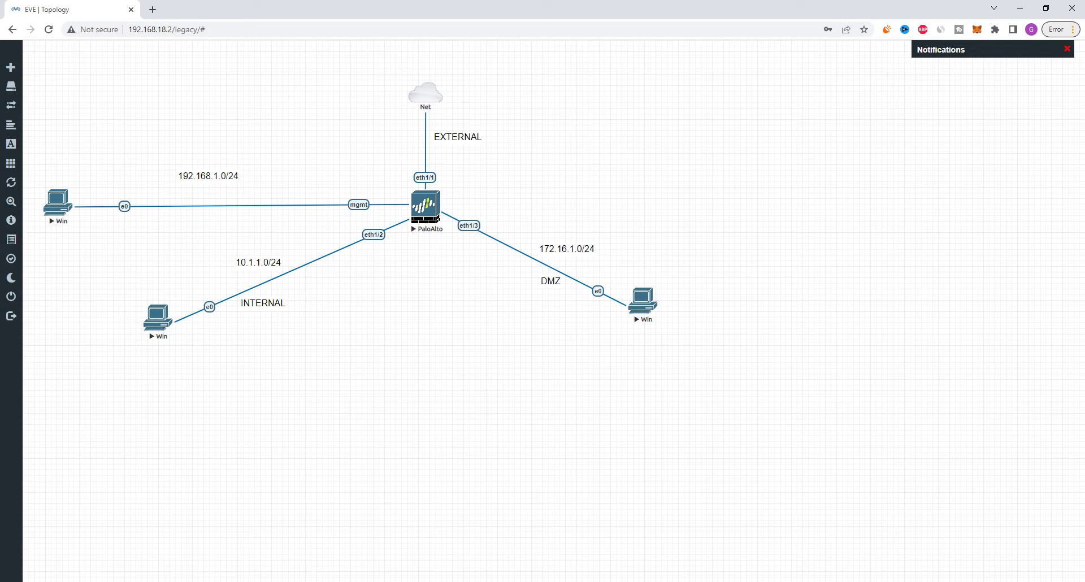
# - Switch to the Windows desktop running the continuous ping to 172.16.1.10 and close its command prompt window
pyautogui.moveTo(292, 581)
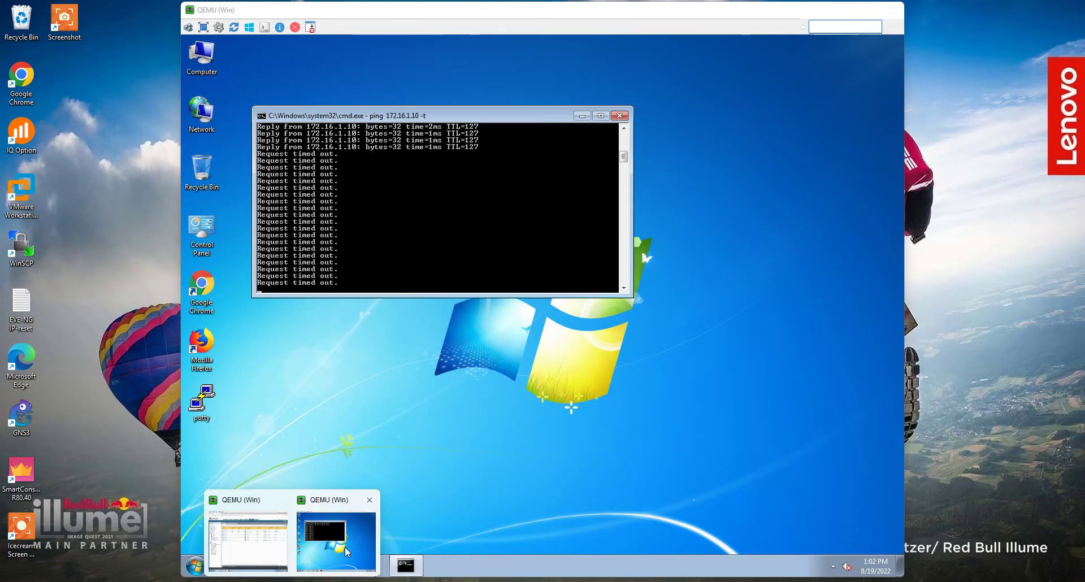
pyautogui.click(344, 547)
pyautogui.click(620, 117)
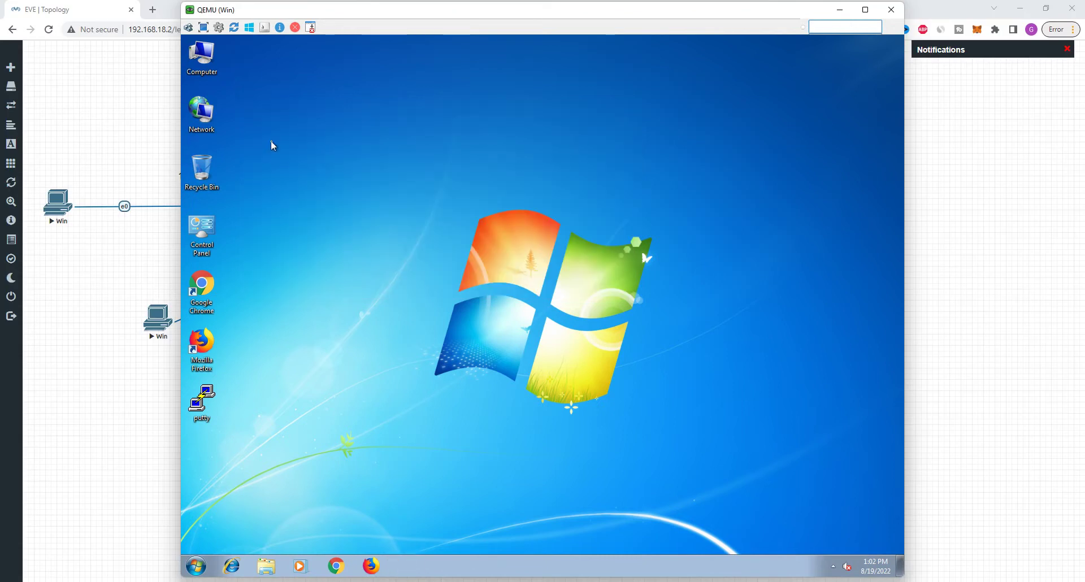
# - Check the Windows machine's IP configuration with ipconfig in a new command prompt, and close the prompt and the machine's console
pyautogui.click(195, 565)
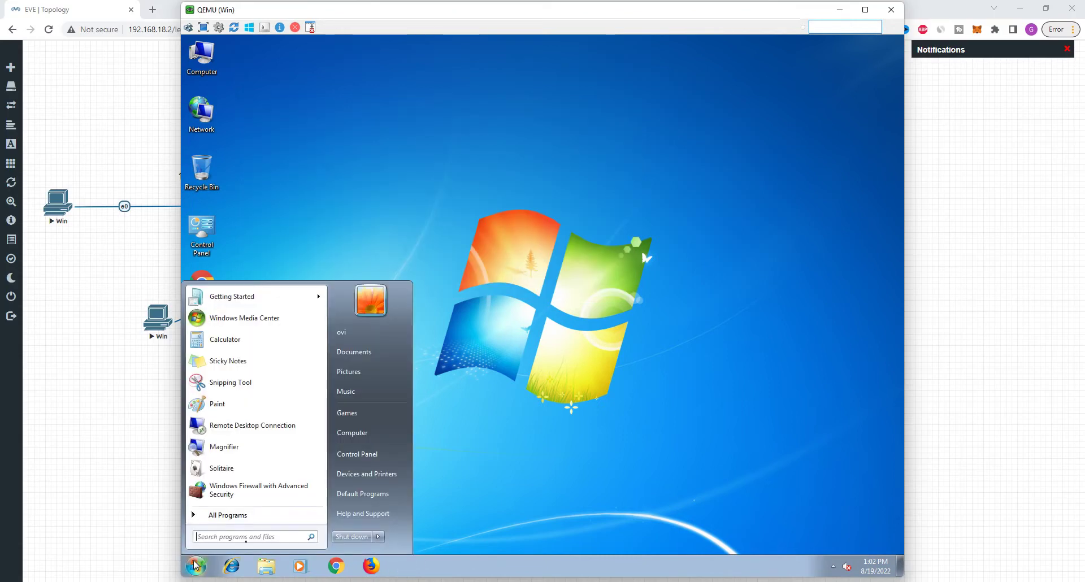
pyautogui.write('cmd')
pyautogui.press('Return')
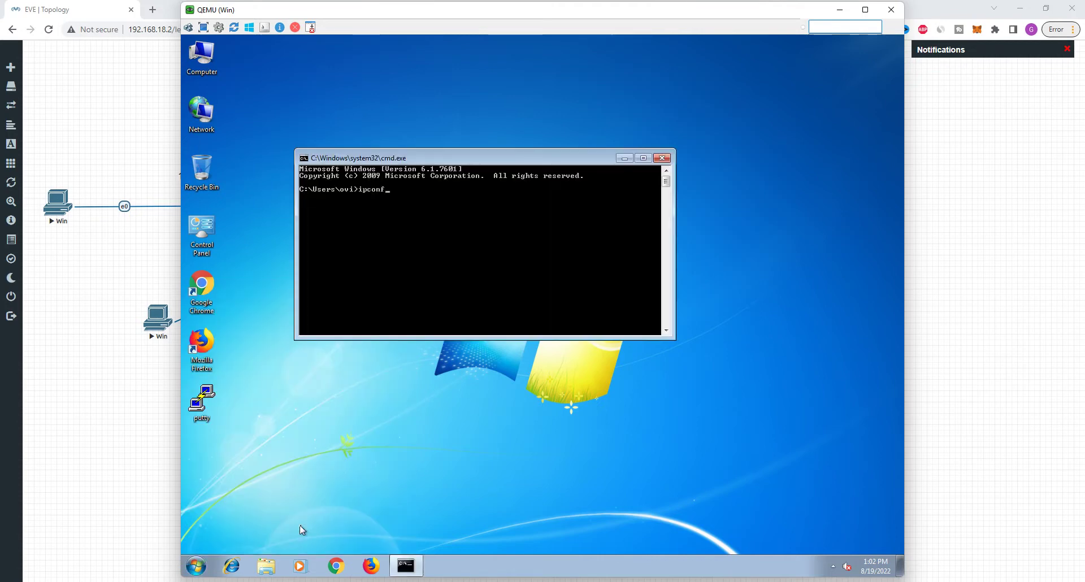
pyautogui.write('ipconfig')
pyautogui.press('Return')
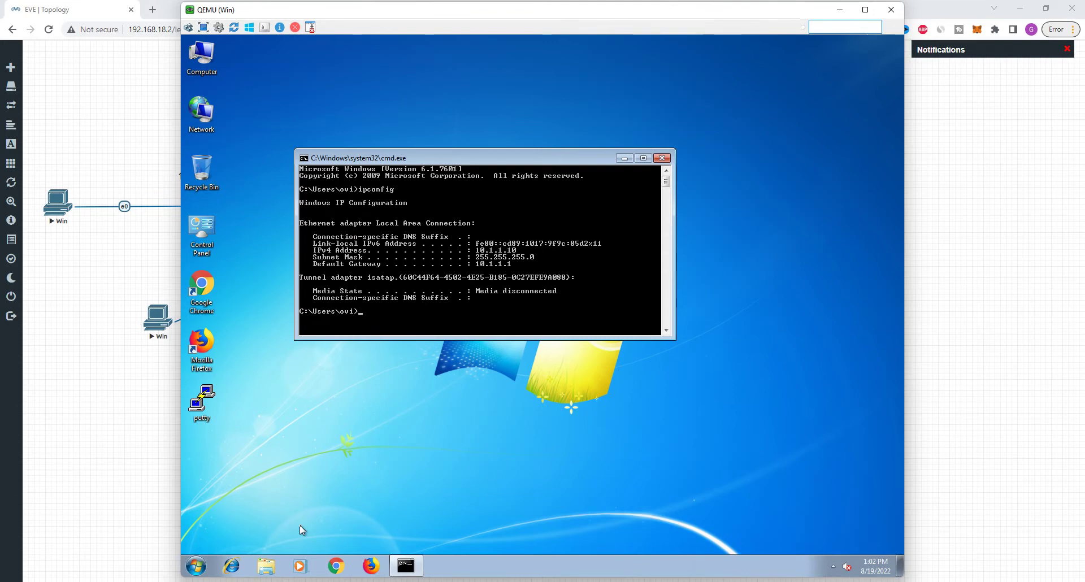
pyautogui.click(661, 158)
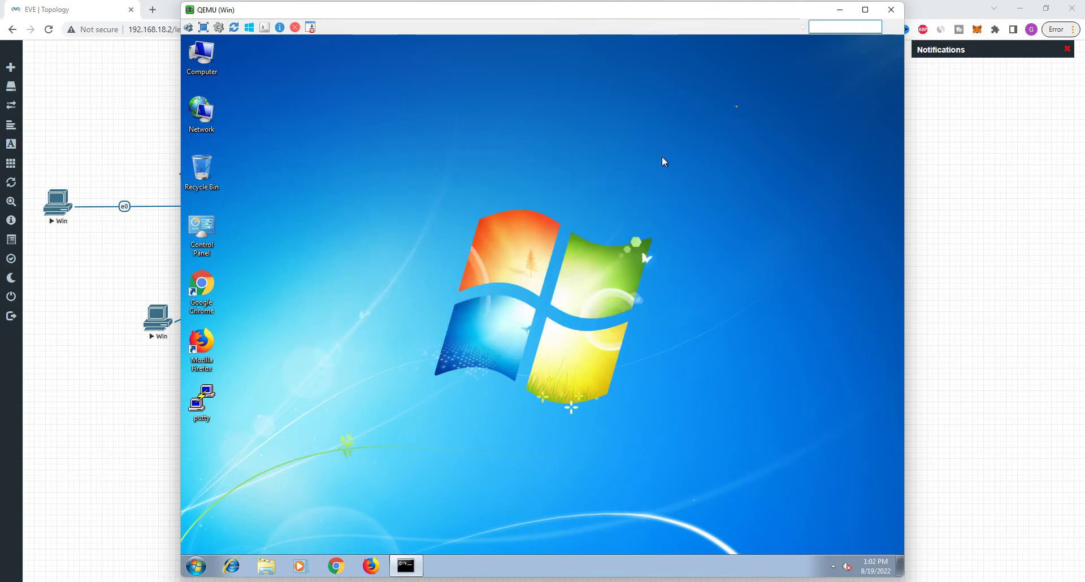
pyautogui.click(891, 10)
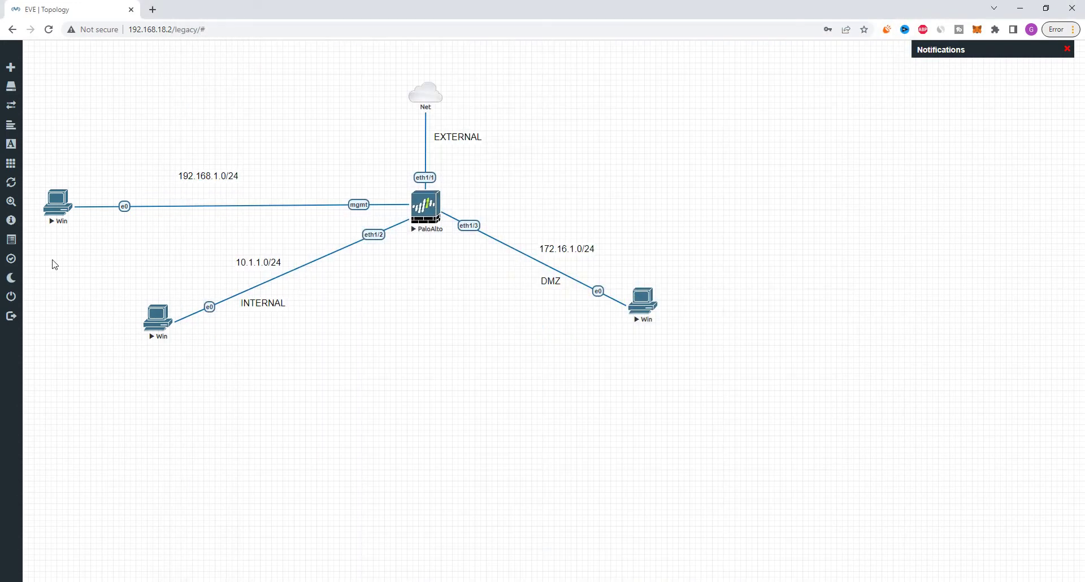
# - Open the console of the Win node on the mgmt link with ultravnc_wrapper and leave its PA-VM browser window maximized
pyautogui.click(58, 204)
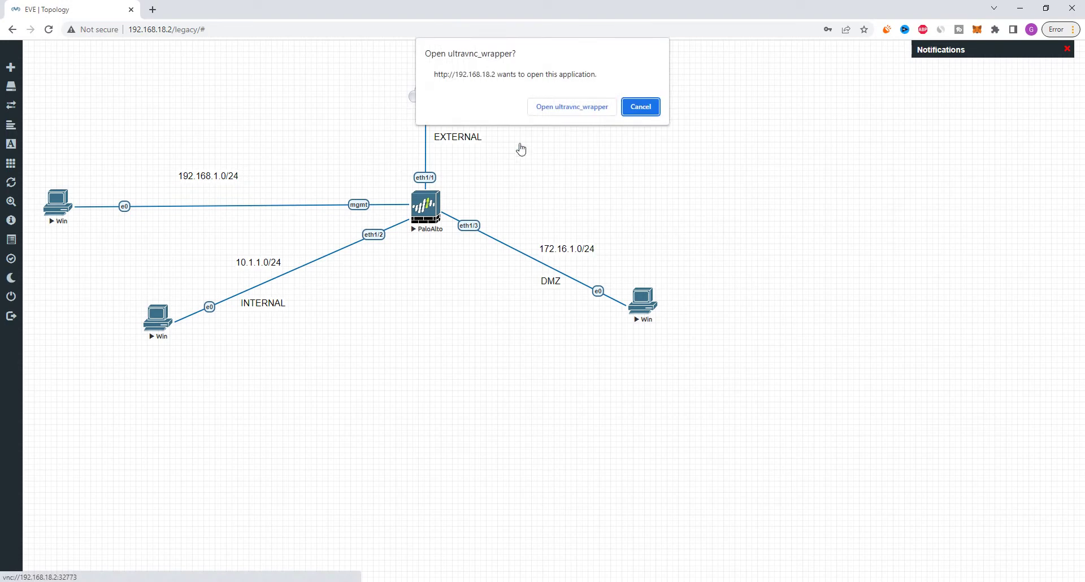
pyautogui.click(572, 107)
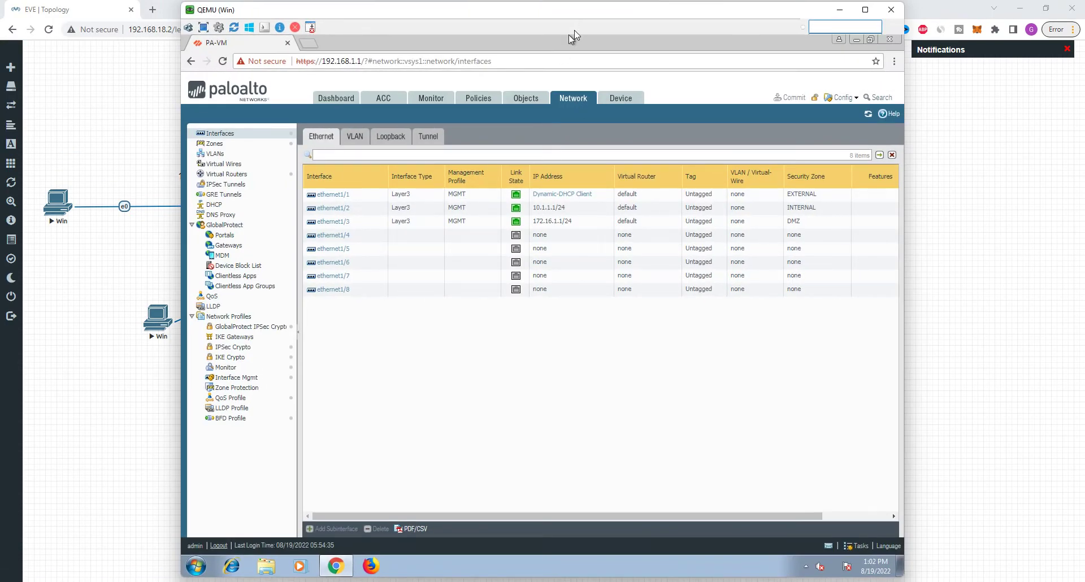
pyautogui.moveTo(570, 36); pyautogui.dragTo(641, 67)
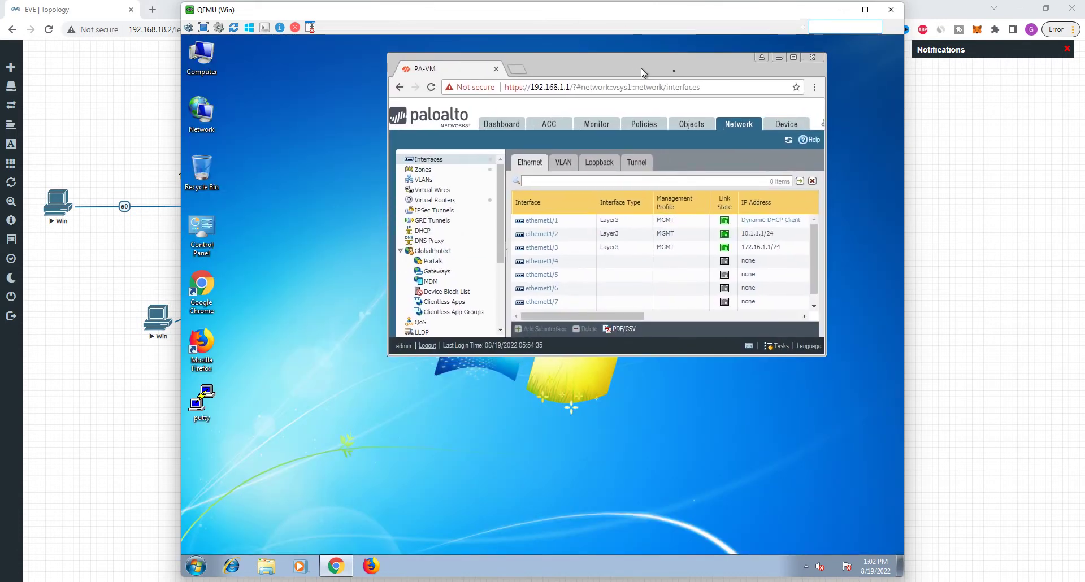
pyautogui.click(794, 57)
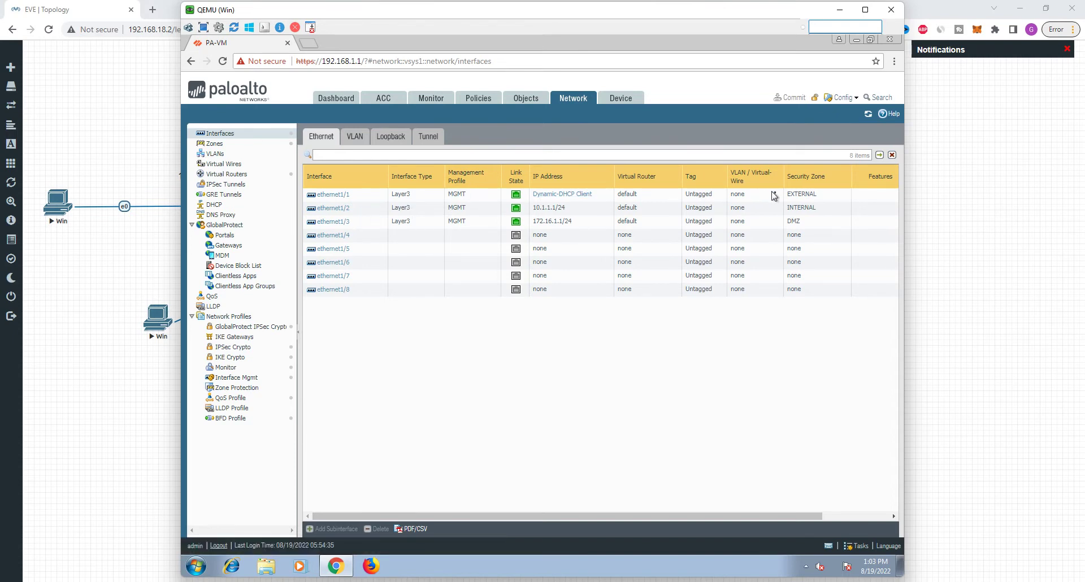
# - Examine the IP addresses and security zones of ethernet1/1, ethernet1/2 and ethernet1/3
pyautogui.click(807, 197)
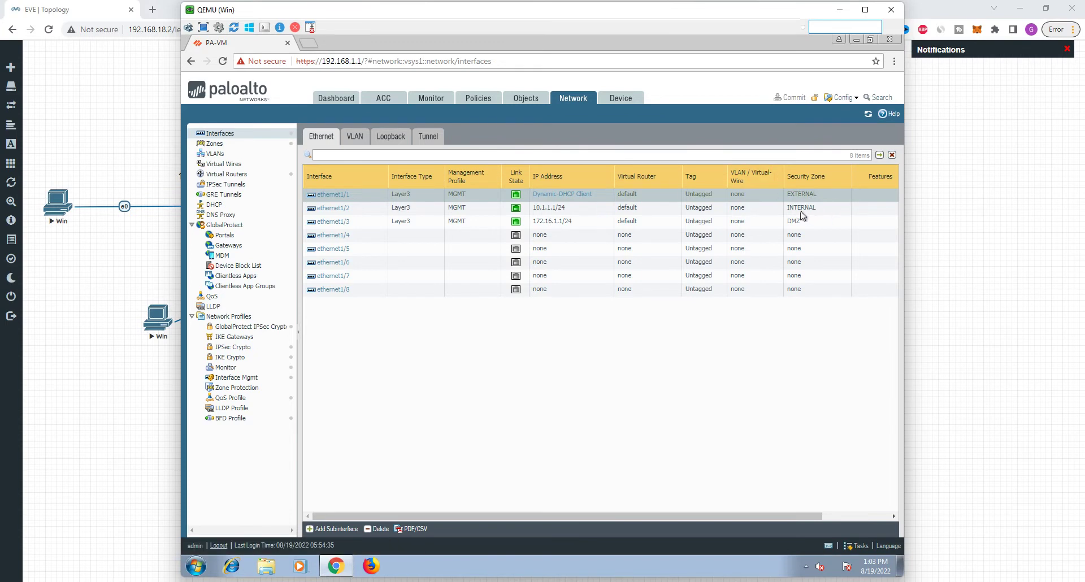
pyautogui.click(802, 210)
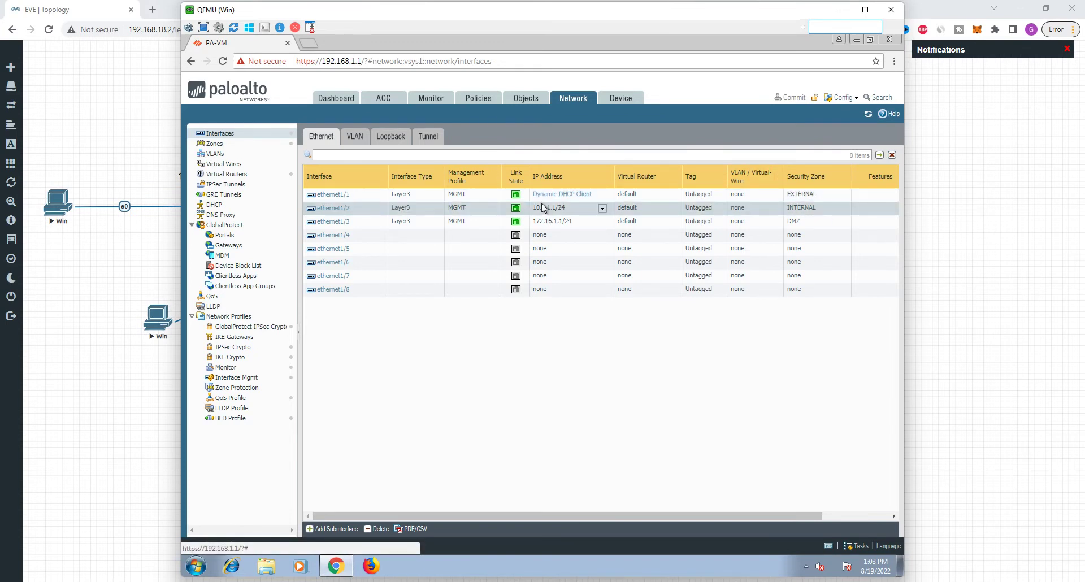
pyautogui.click(807, 224)
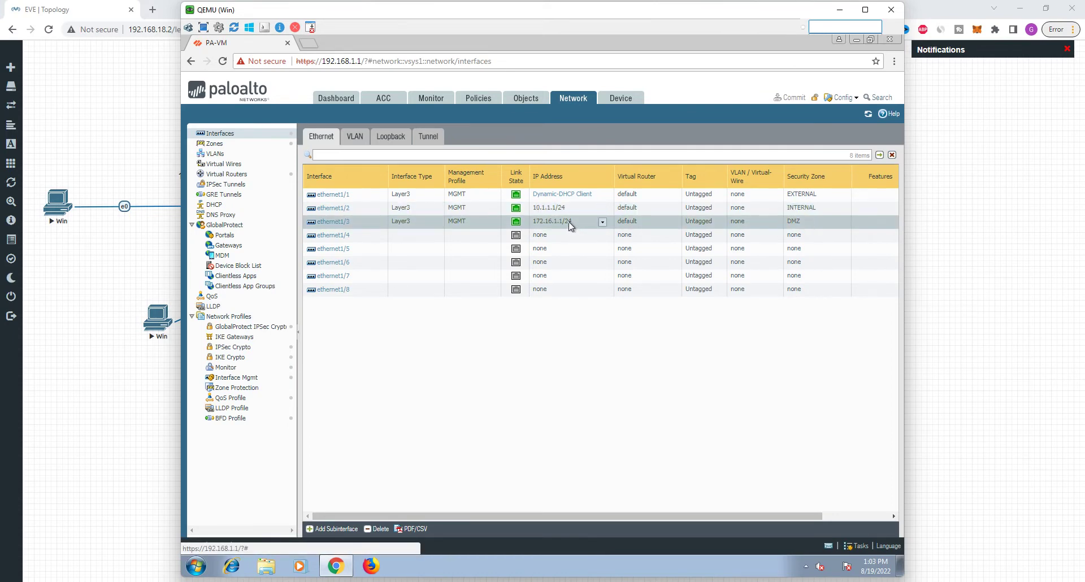
# - Set the firewall page's browser zoom to 125%
pyautogui.click(894, 61)
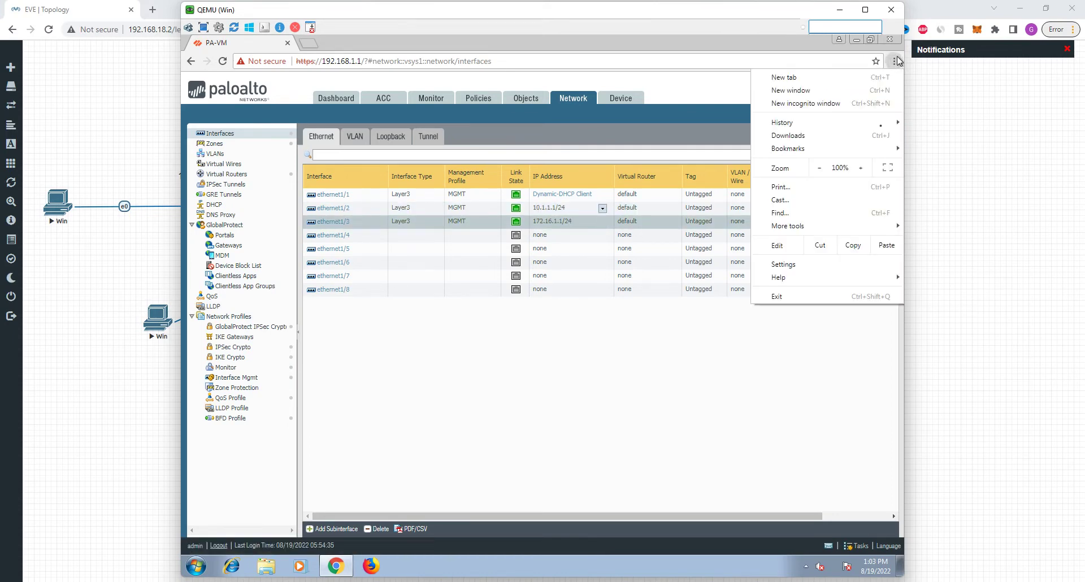
pyautogui.click(861, 167)
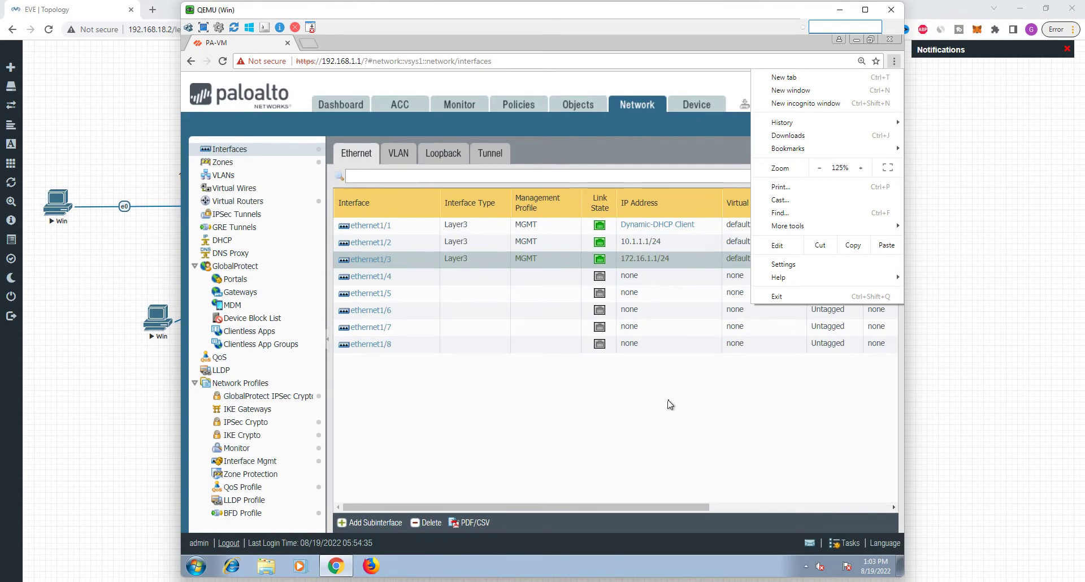
pyautogui.click(663, 428)
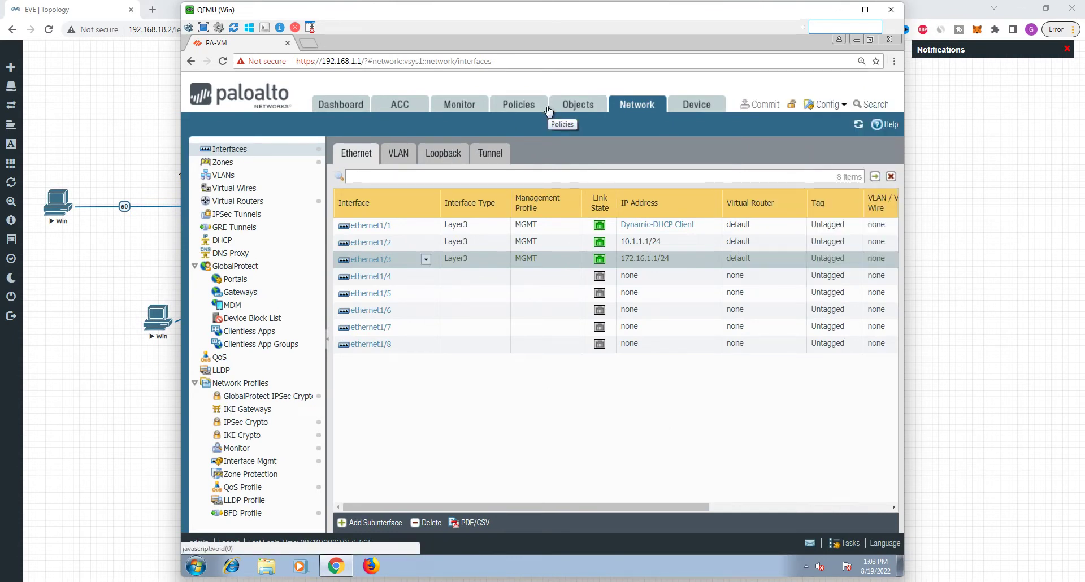
# - Start a new security policy rule and name it INTERNAL-TO_DMZ
pyautogui.click(521, 110)
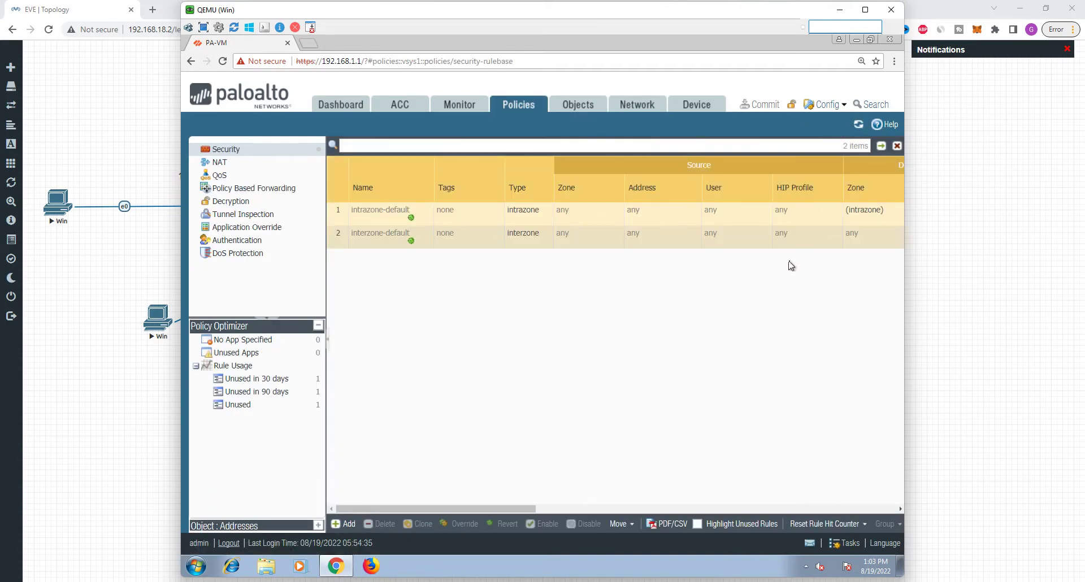
pyautogui.click(346, 525)
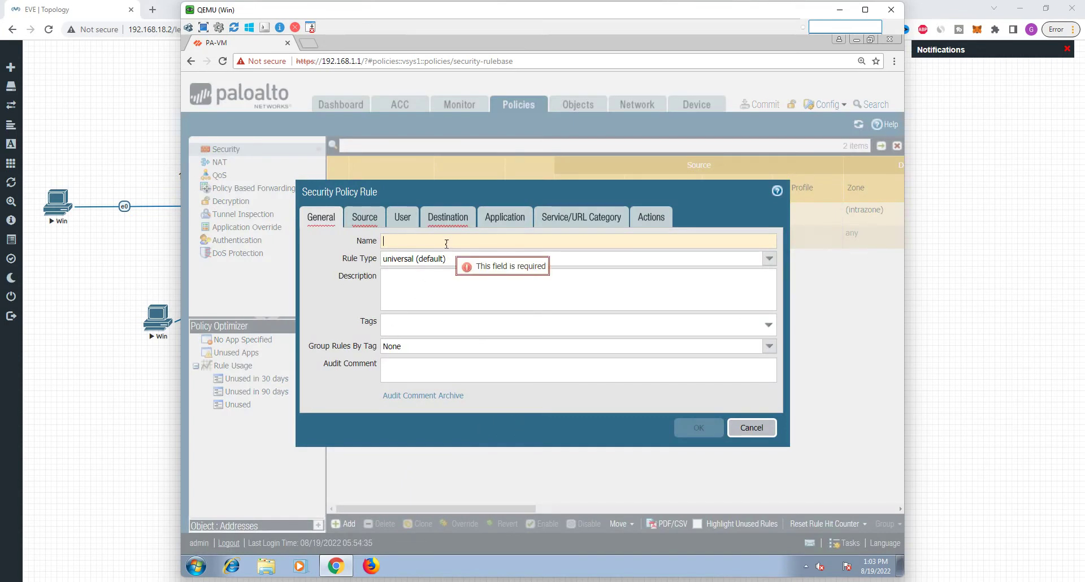
pyautogui.write('INTE')
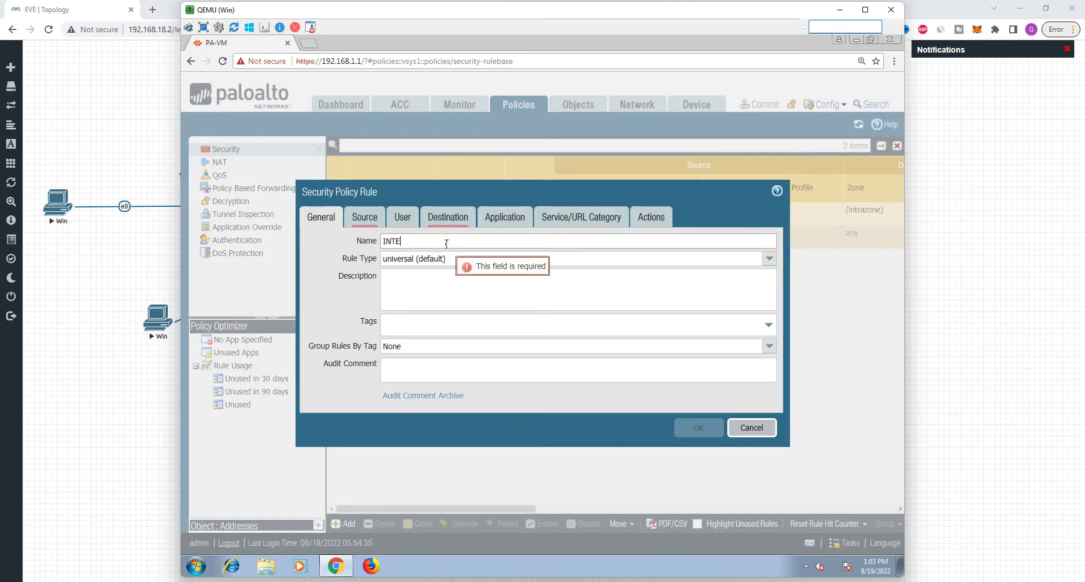
pyautogui.write('RNAL-TO_DMZ')
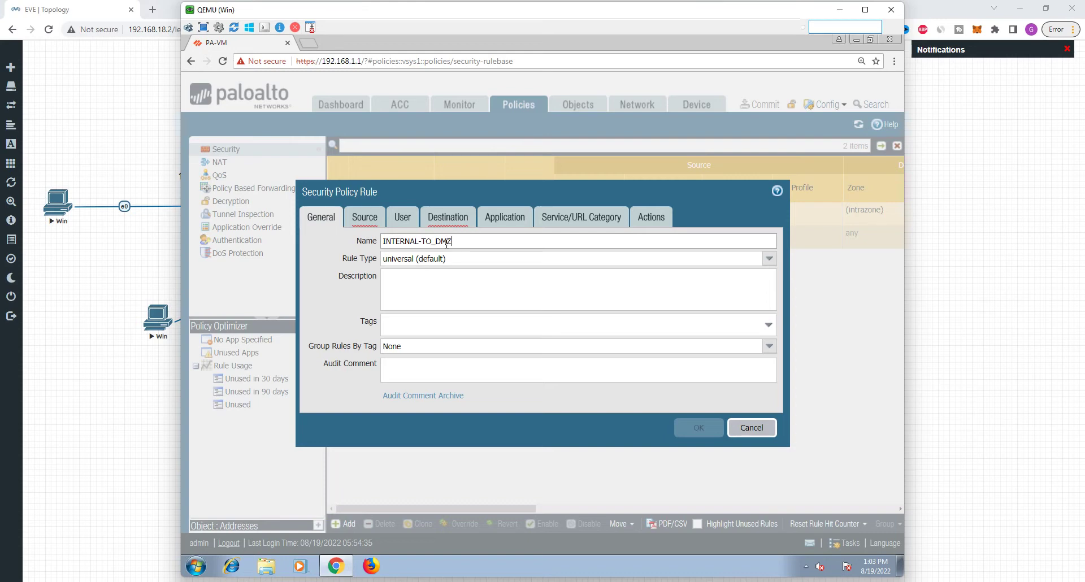
# - Set the rule's source zone to INTERNAL and its destination zone to DMZ
pyautogui.click(362, 217)
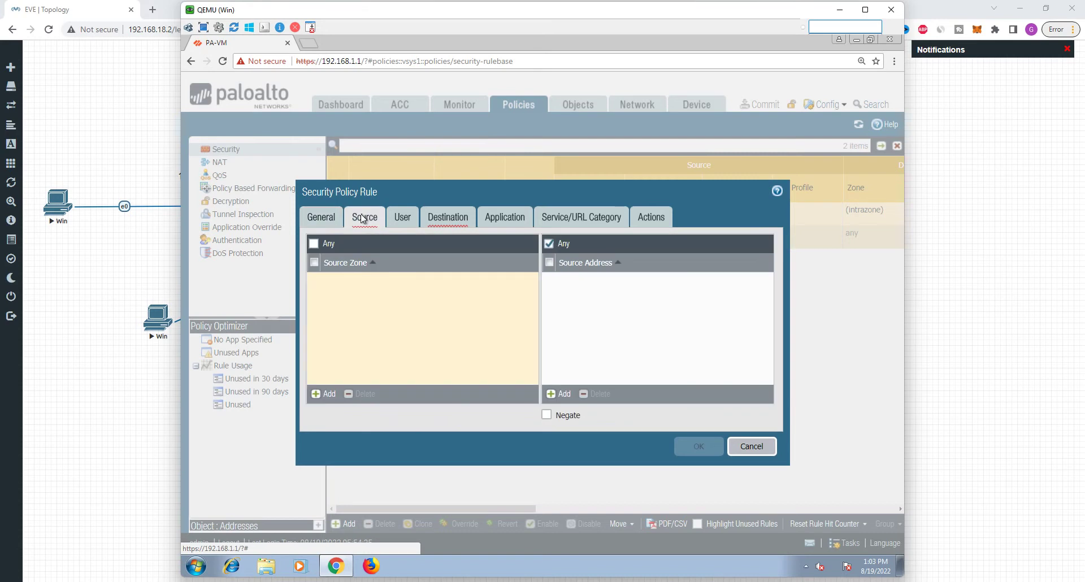
pyautogui.click(329, 394)
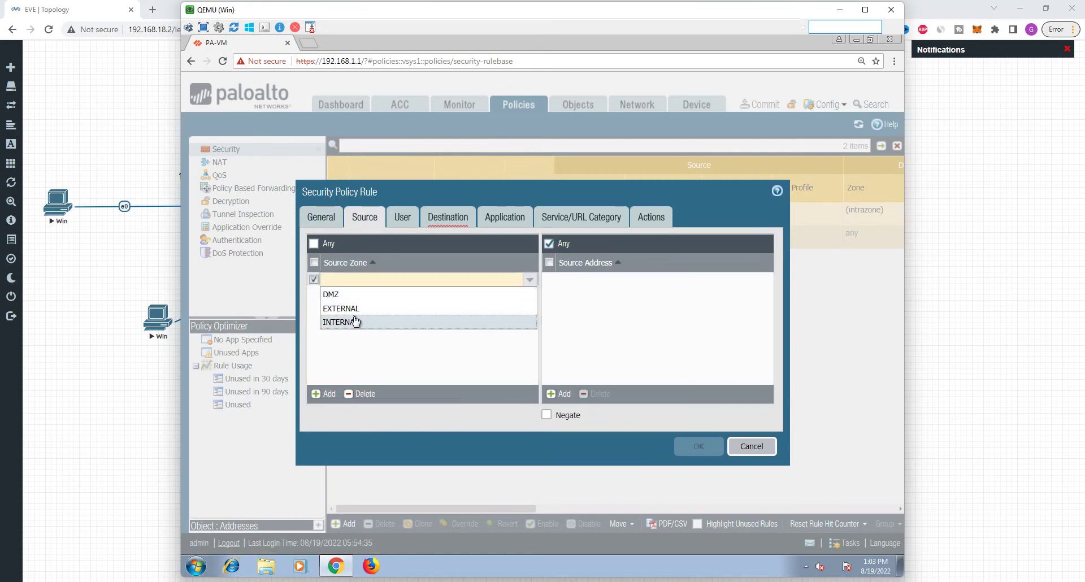
pyautogui.click(354, 322)
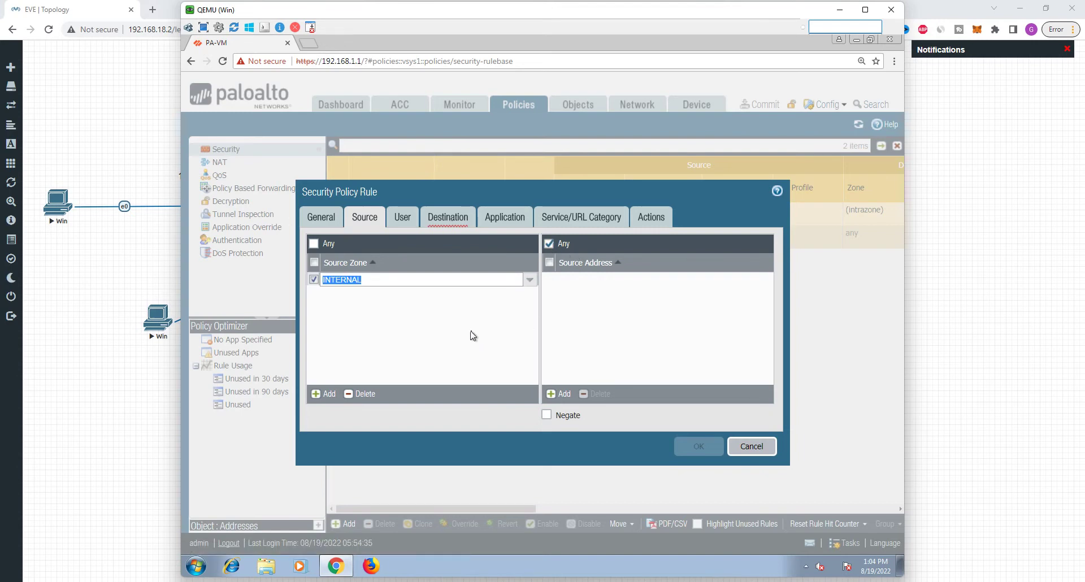
pyautogui.click(446, 218)
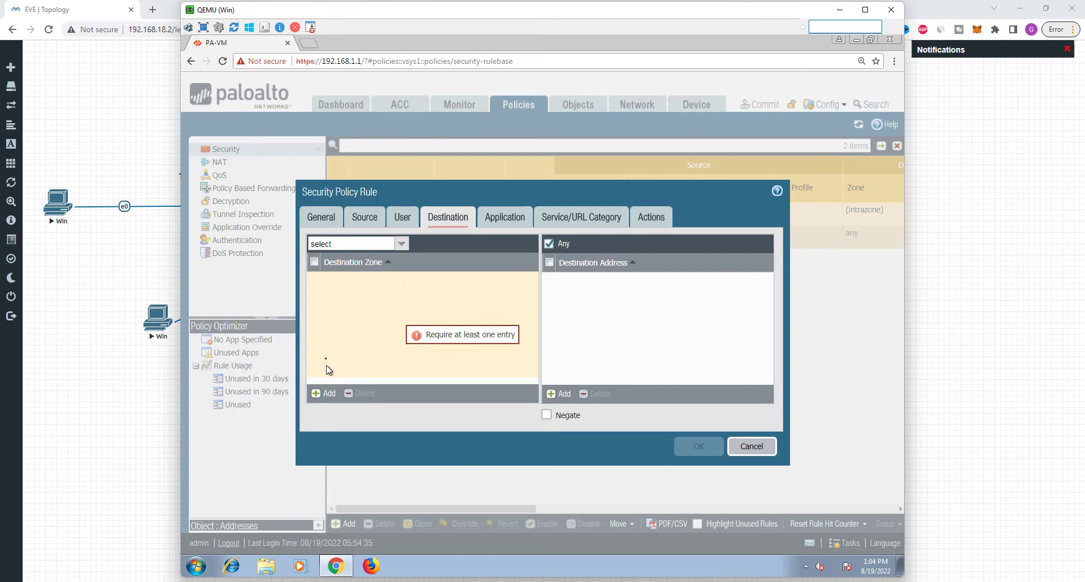
pyautogui.click(332, 394)
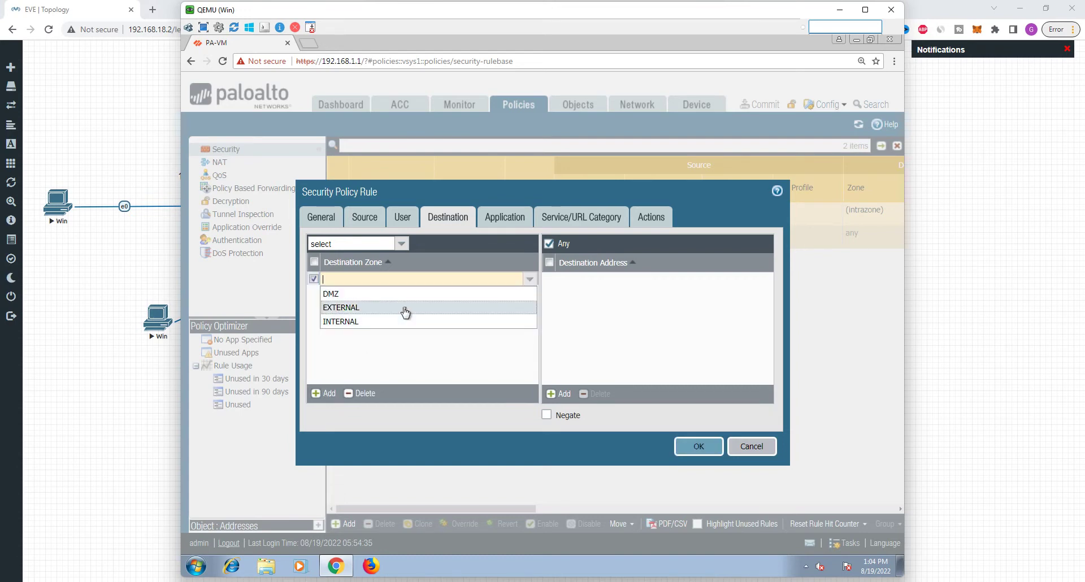
pyautogui.click(353, 295)
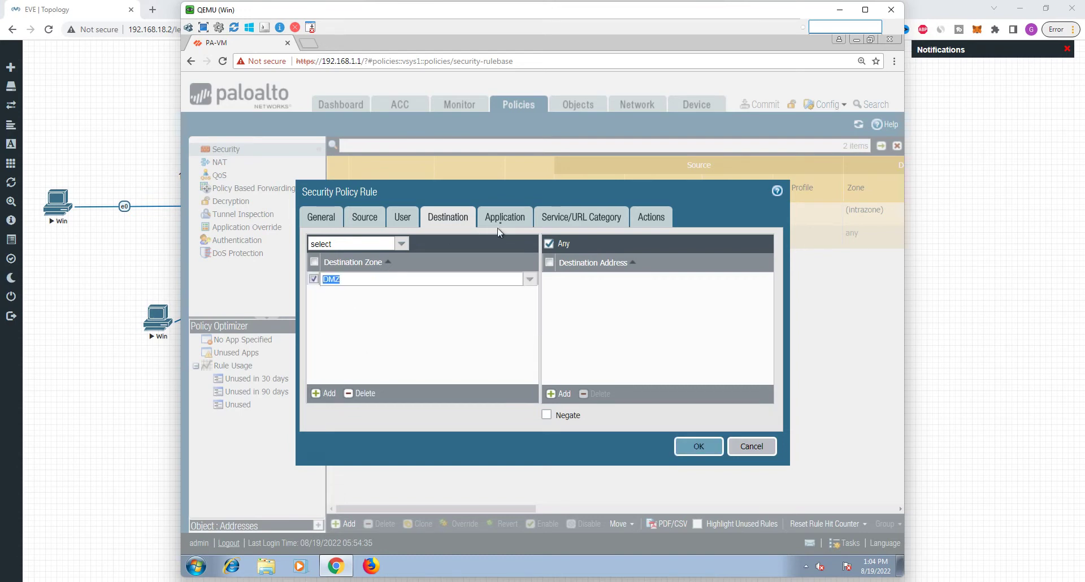
# - Review the rule's application, service/URL category and action settings, and save the rule with its defaults
pyautogui.click(502, 224)
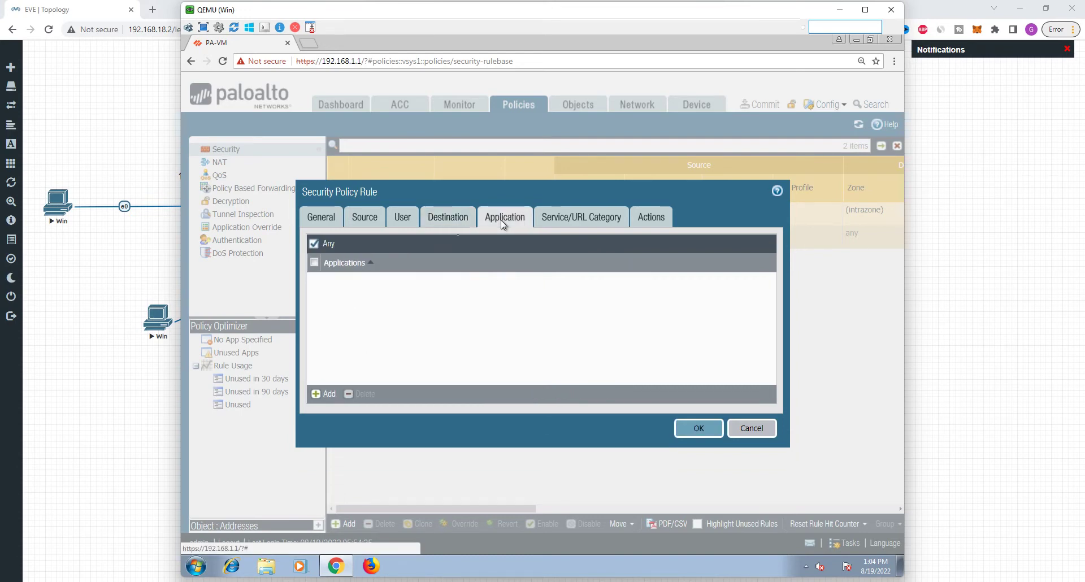
pyautogui.click(574, 219)
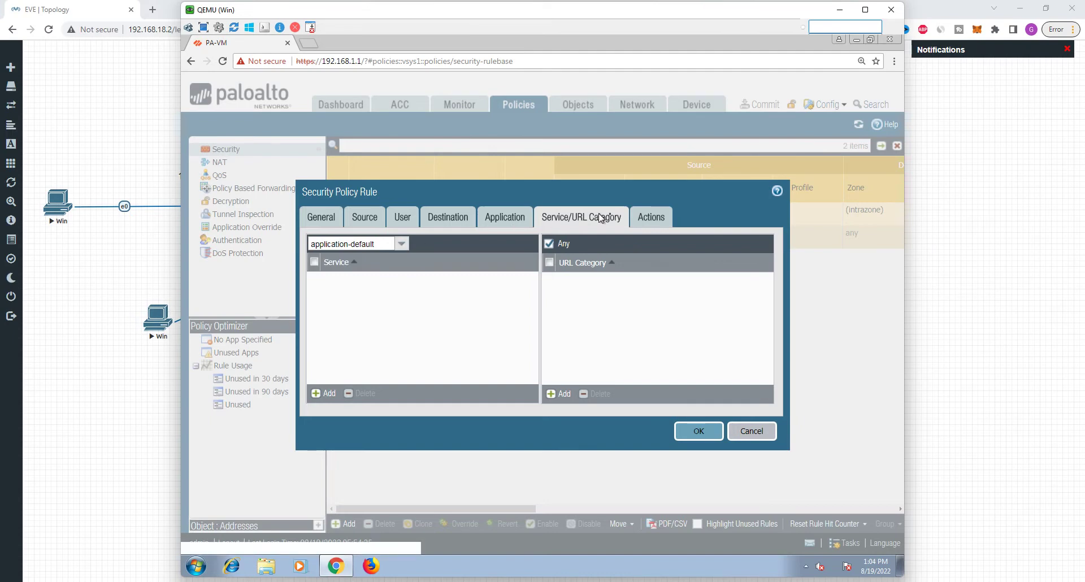
pyautogui.click(657, 225)
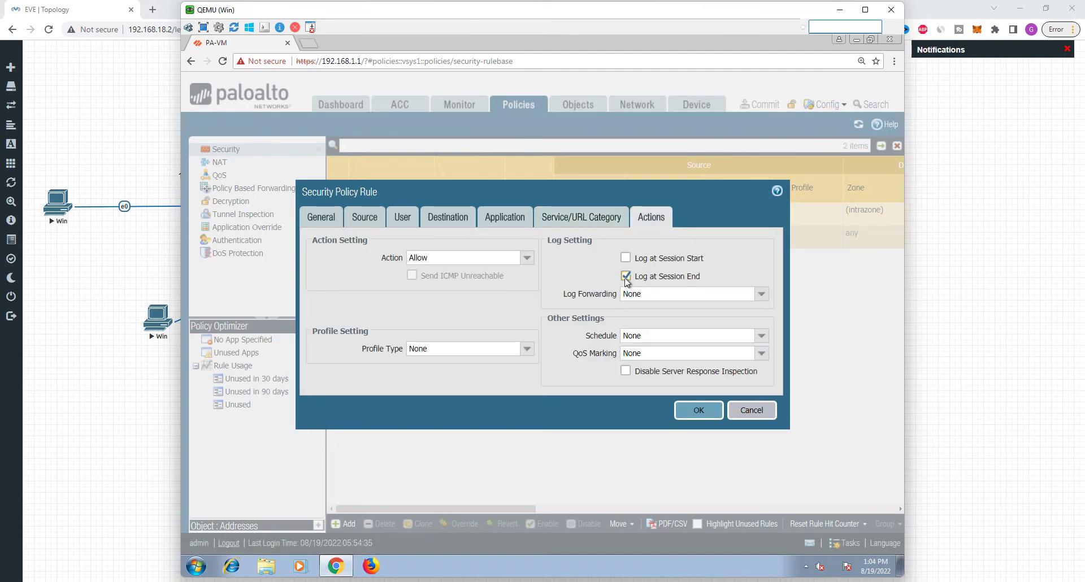
pyautogui.click(697, 414)
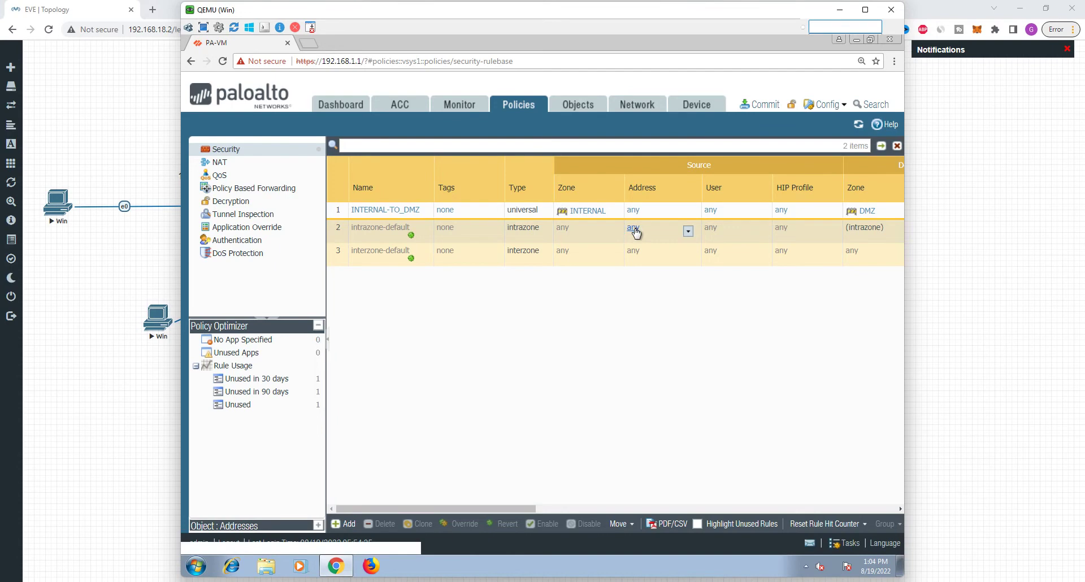
# - Set the firewall page's browser zoom to 110%
pyautogui.click(894, 61)
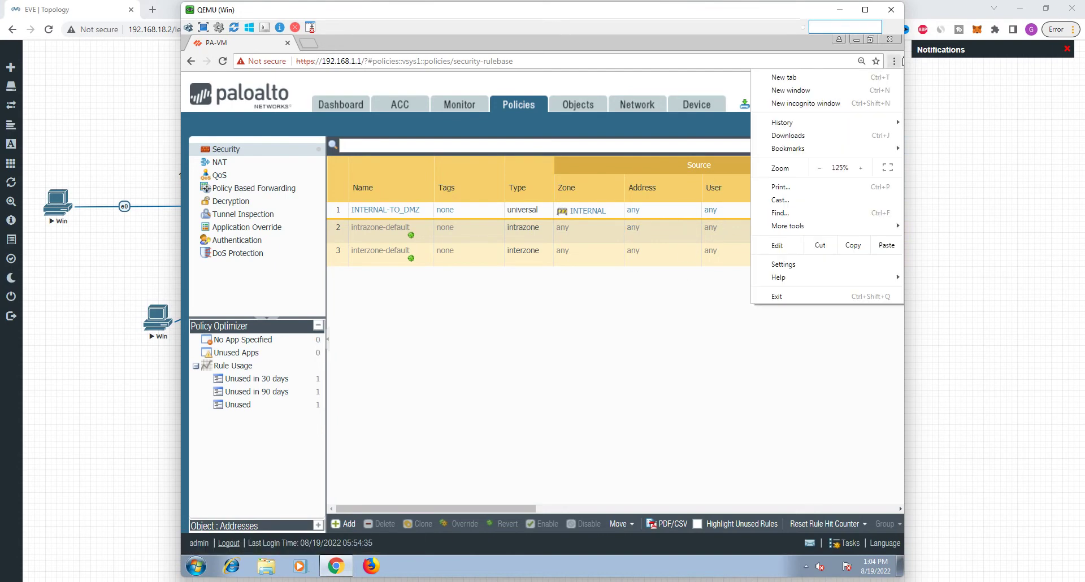
pyautogui.click(818, 168)
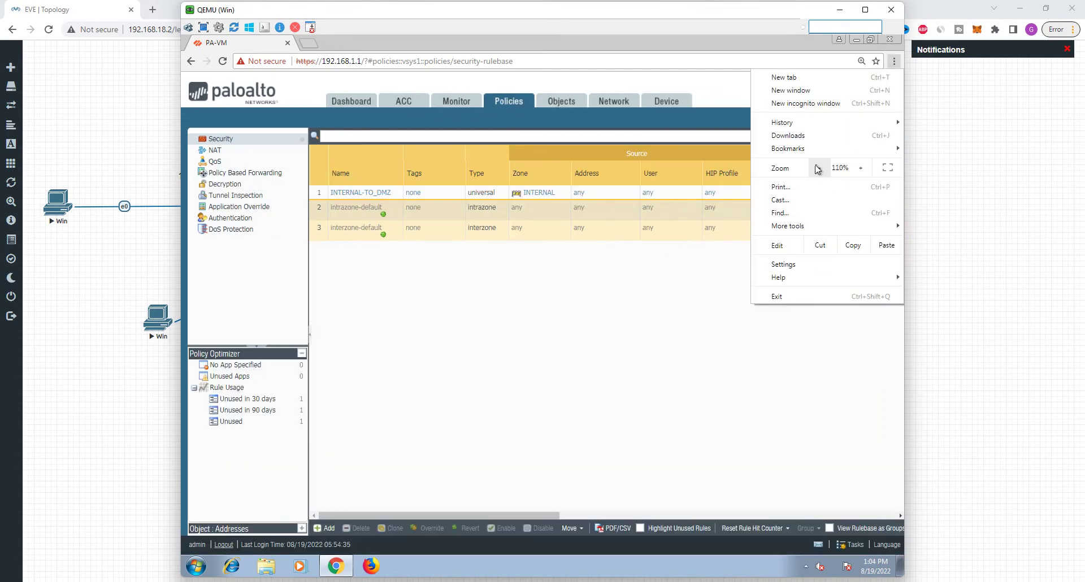
pyautogui.click(689, 255)
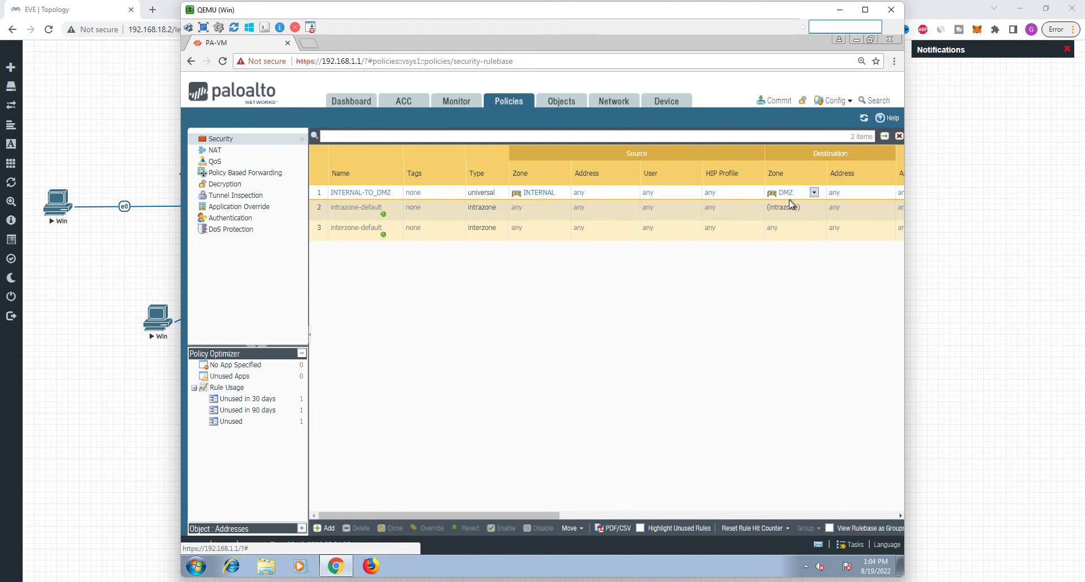
# - Hide the Tags, Type, Source User and Source HIP Profile columns in the security rules table
pyautogui.click(399, 173)
pyautogui.moveTo(456, 196)
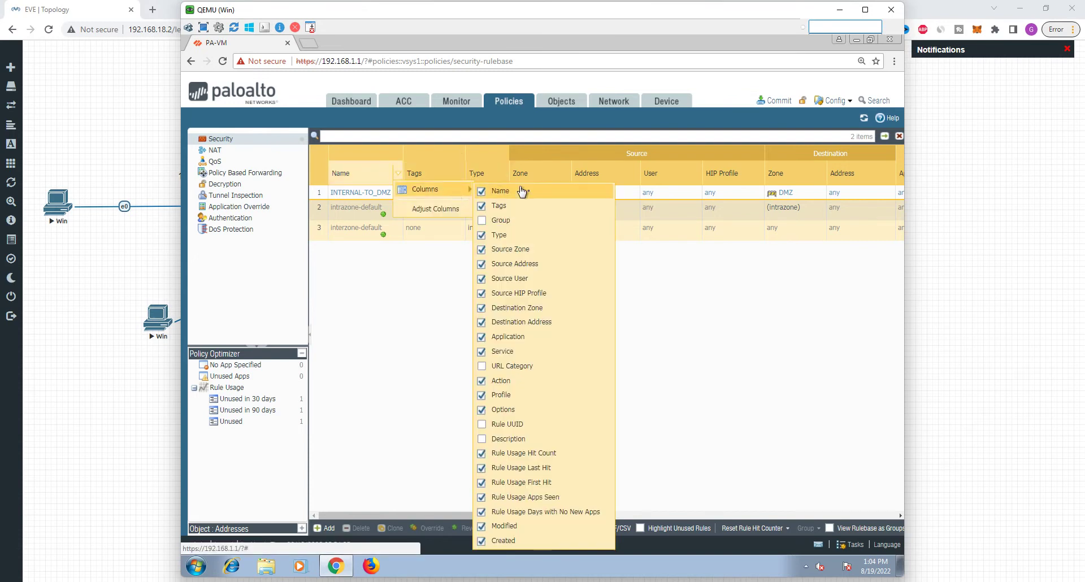
pyautogui.click(483, 208)
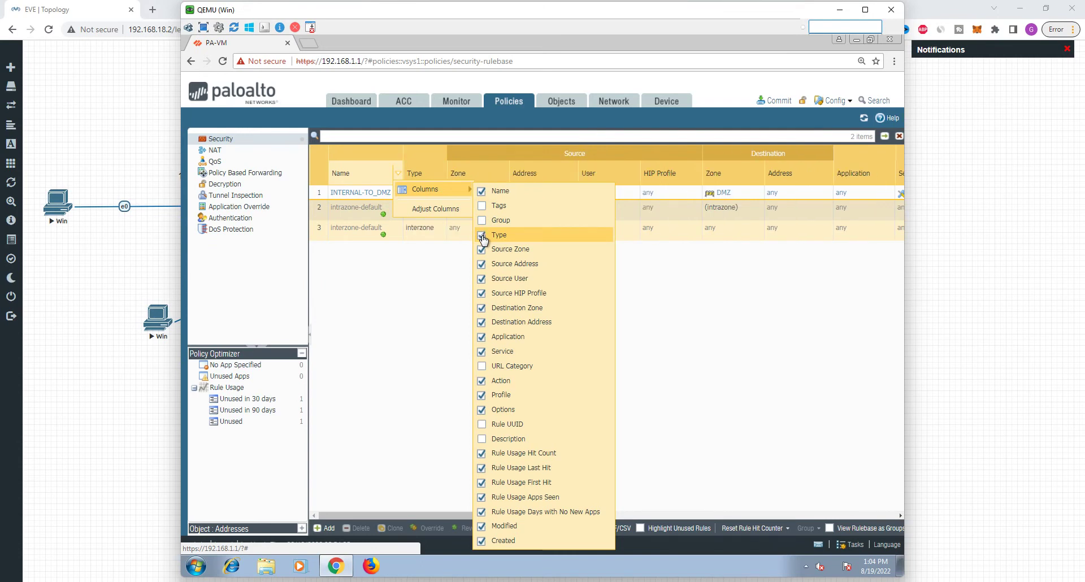
pyautogui.click(483, 236)
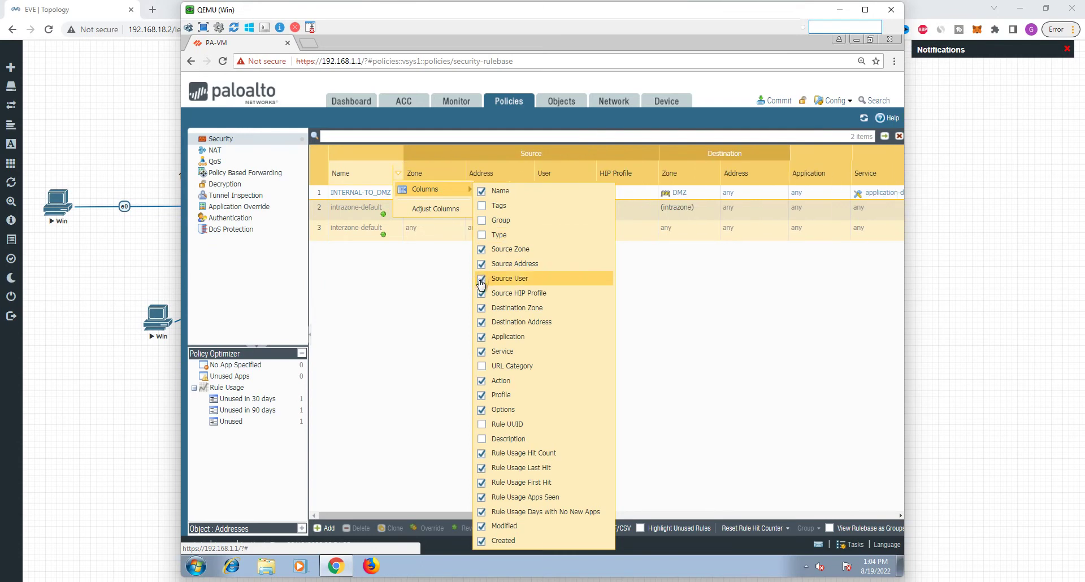
pyautogui.click(481, 281)
pyautogui.click(482, 295)
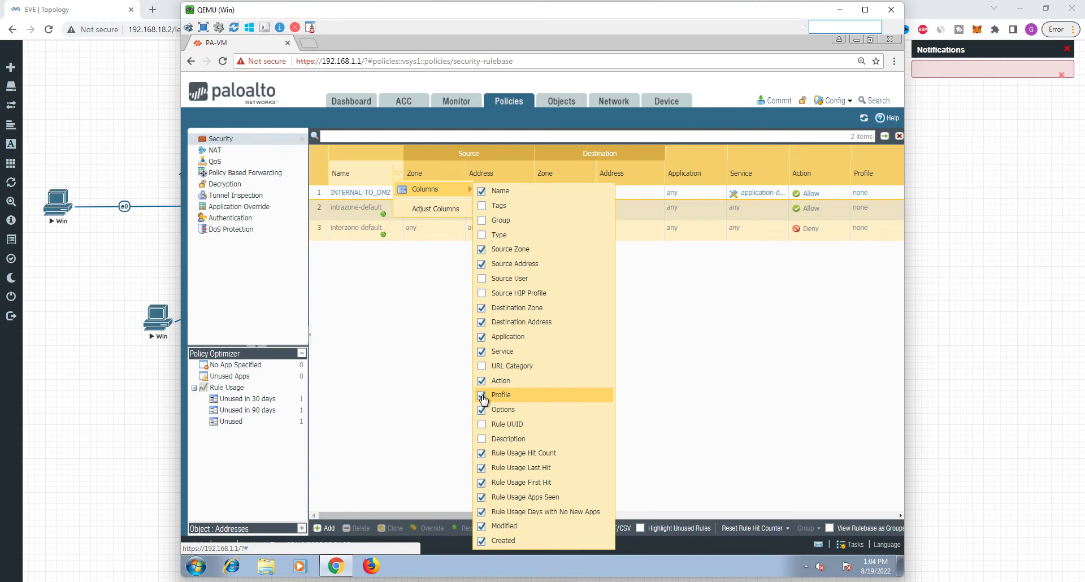
pyautogui.click(648, 383)
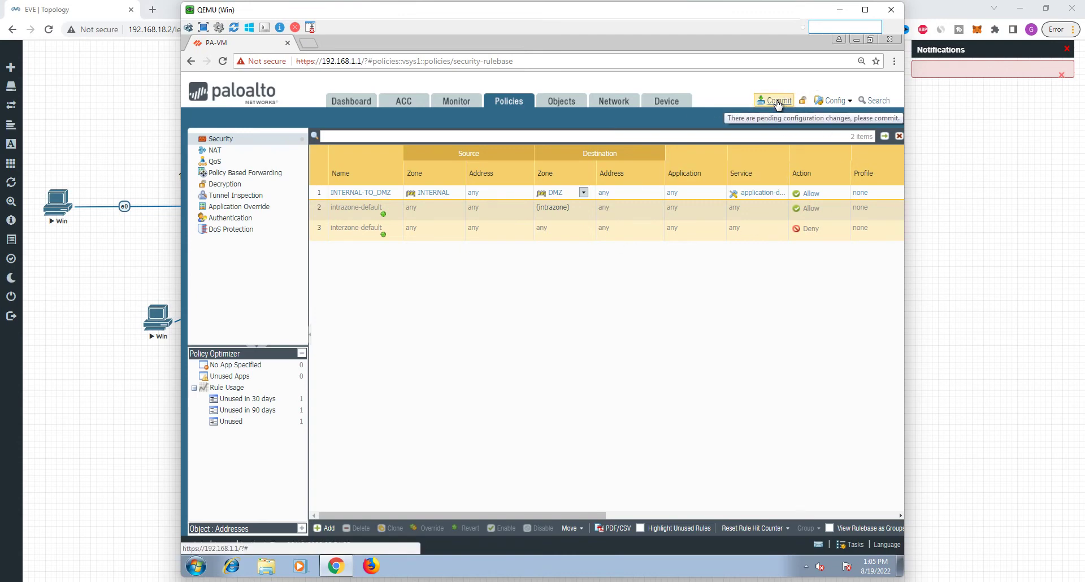
# - Return to the EVE-NG topology and open the console of the Windows PC in the INTERNAL network
pyautogui.moveTo(243, 580)
pyautogui.moveTo(292, 580)
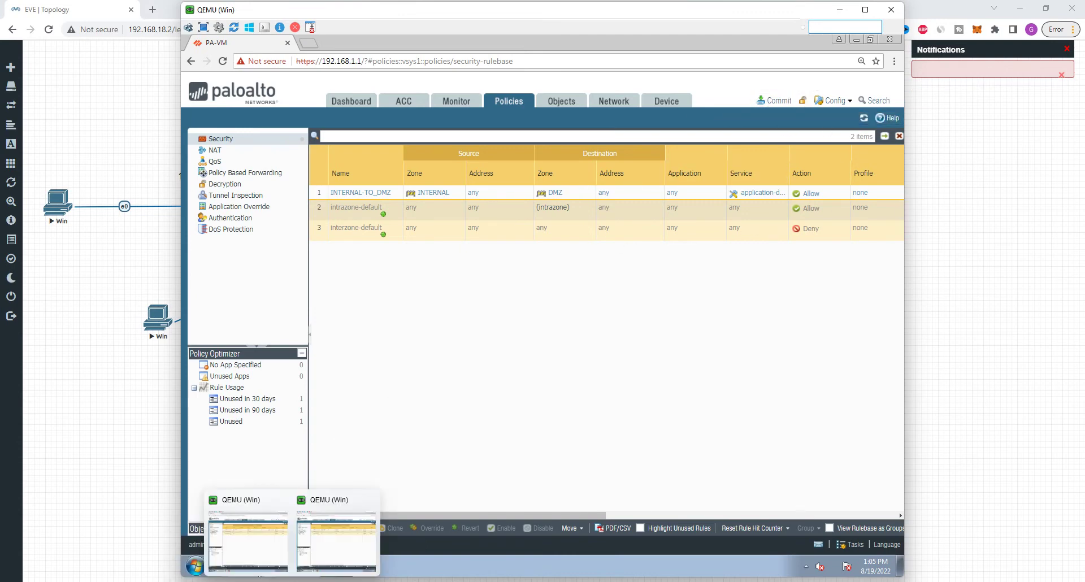
pyautogui.click(27, 386)
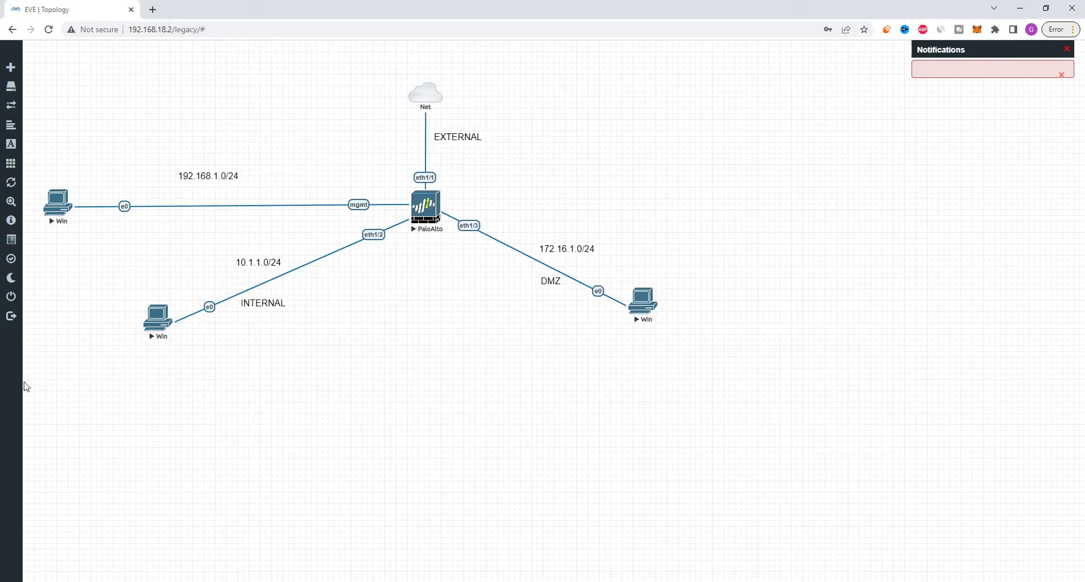
pyautogui.click(158, 318)
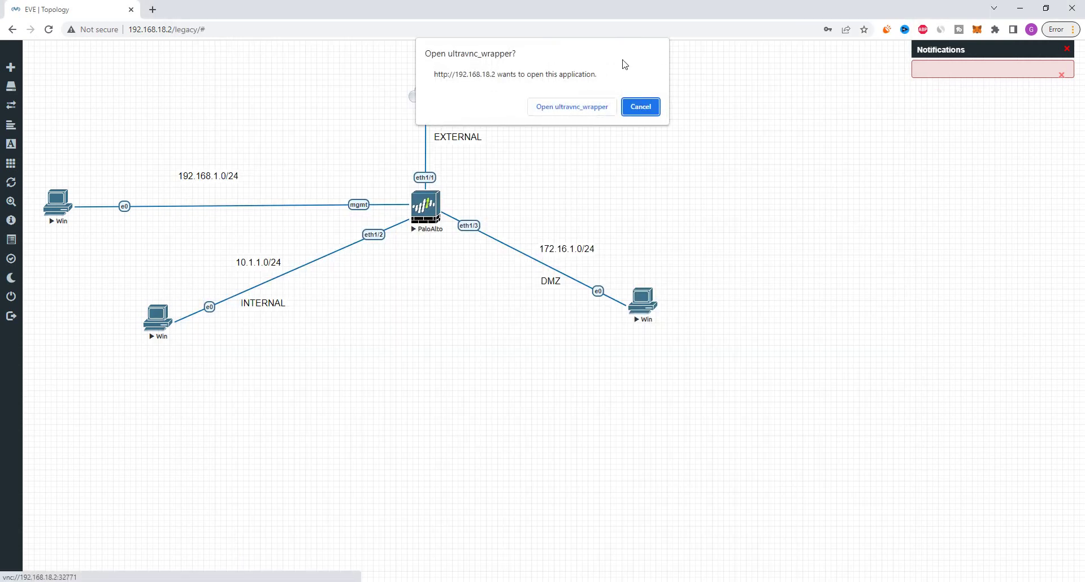
pyautogui.click(571, 107)
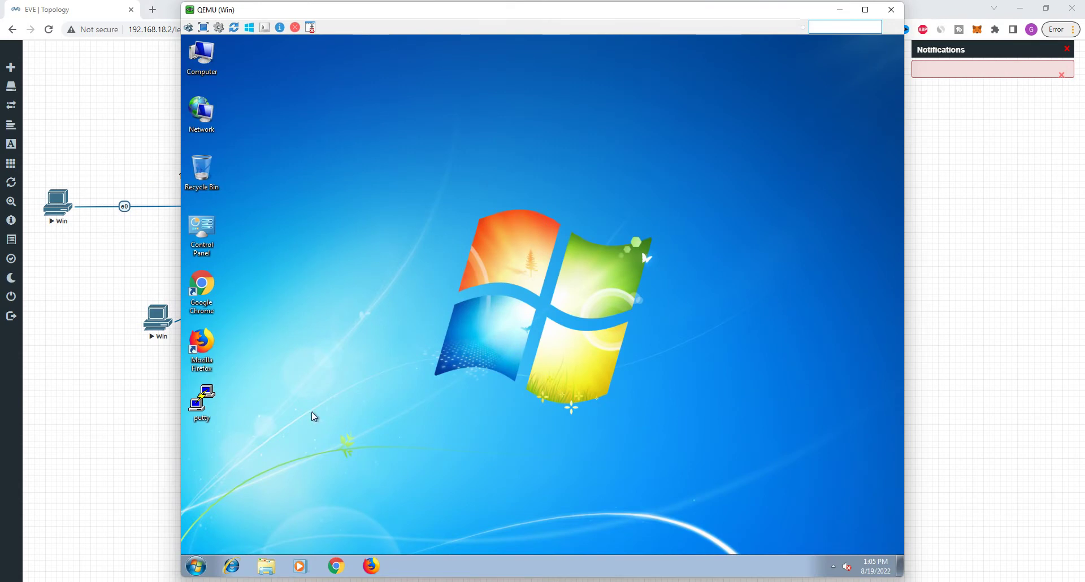
# - Open a command prompt on the INTERNAL PC and display its IP configuration with ipconfig
pyautogui.click(202, 571)
pyautogui.write('cmd')
pyautogui.press('Return')
pyautogui.write('ipconf')
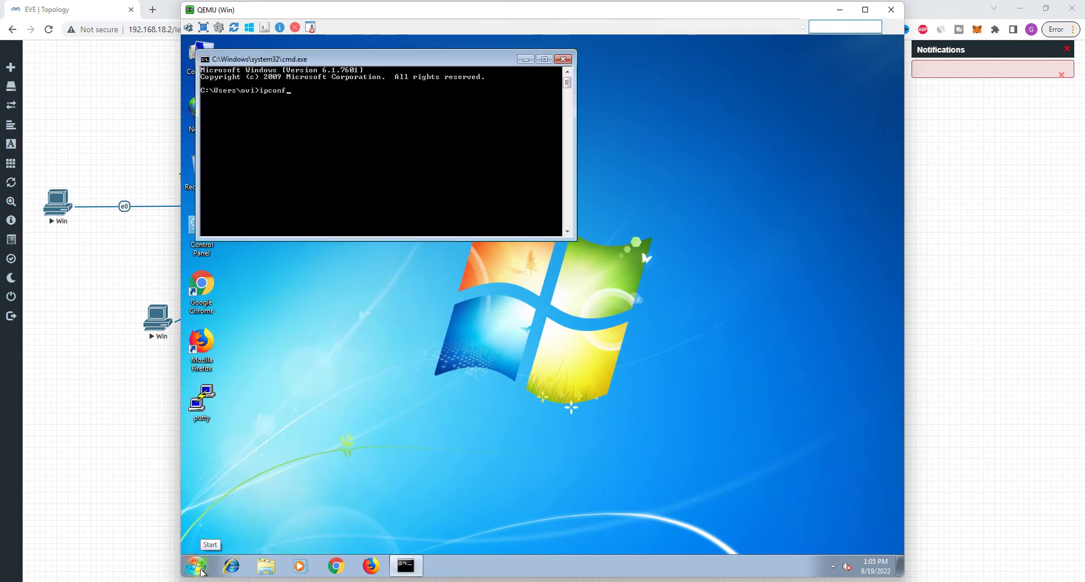
pyautogui.write('ug')
pyautogui.press('Return')
pyautogui.press('Up')
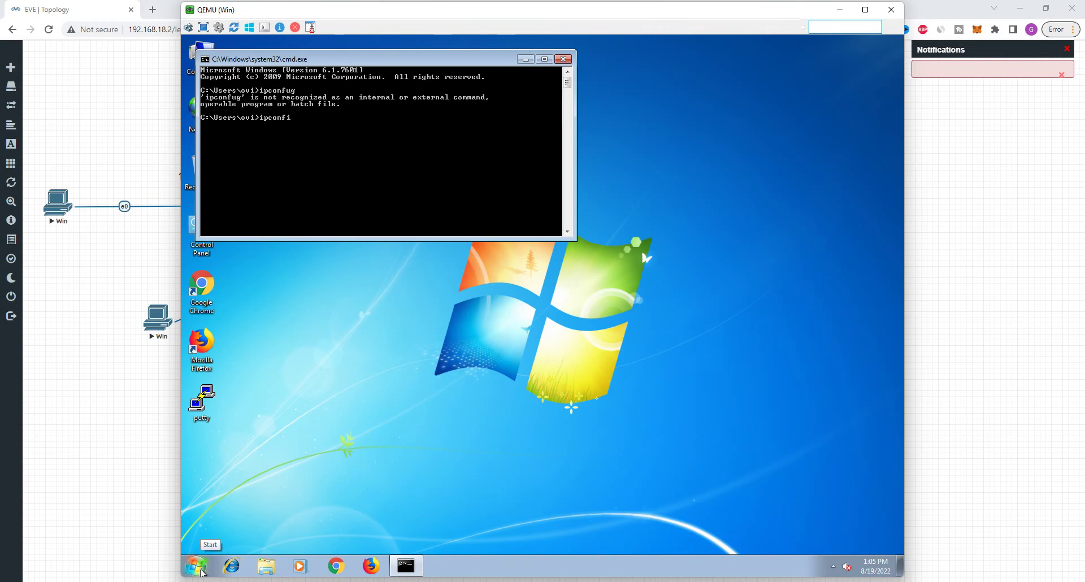
pyautogui.write('g')
pyautogui.press('Return')
pyautogui.press('Return')
pyautogui.press('Return')
# - Start a continuous ping from the INTERNAL PC to the DMZ host with ping 172.16.1.10 -t
pyautogui.write('p')
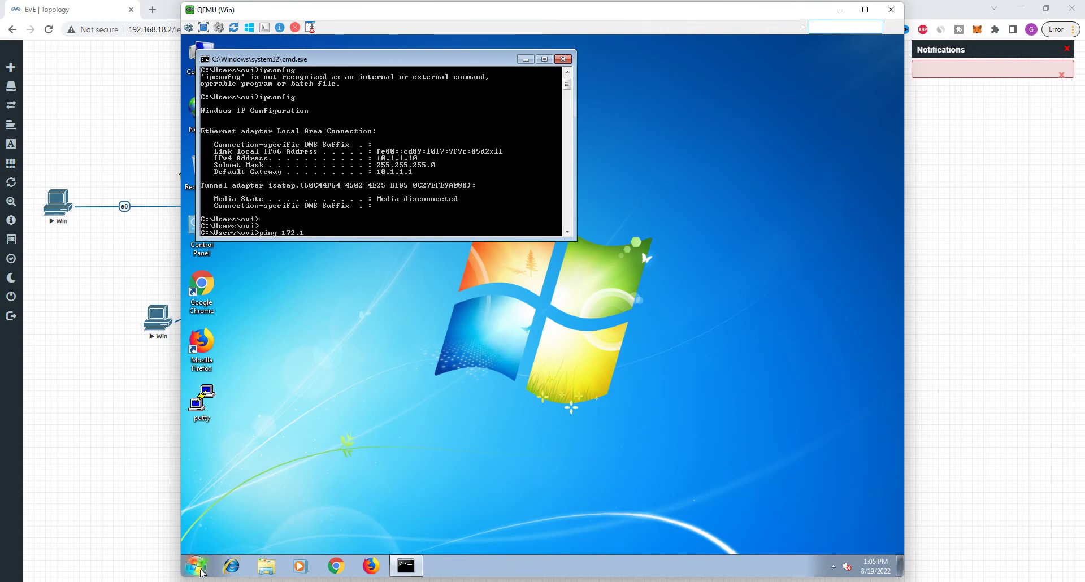
pyautogui.press('BackSpace')
pyautogui.write('.1.10 -t')
pyautogui.press('Return')
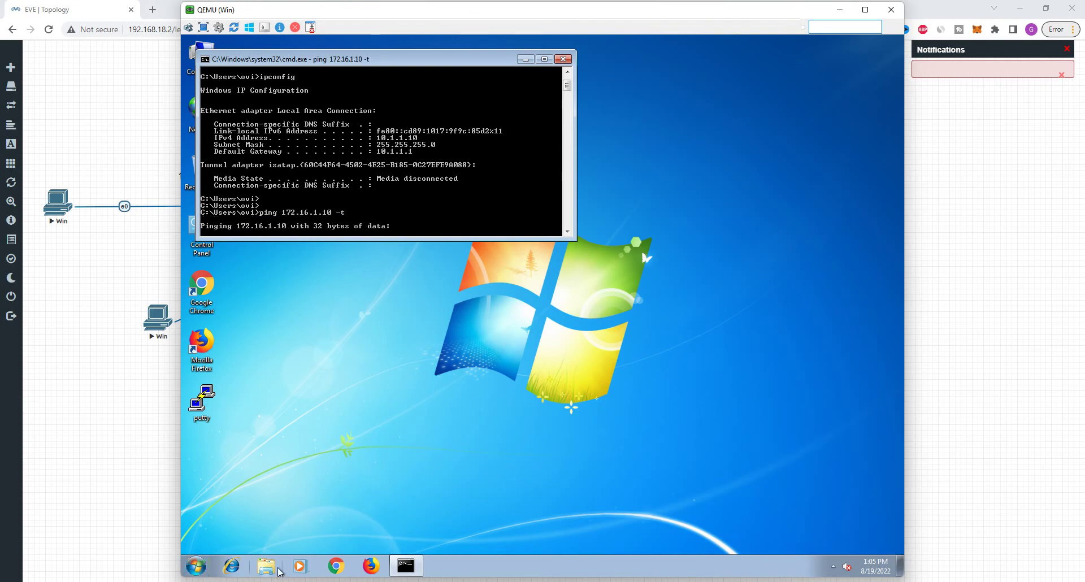
# - Switch back to the firewall's web console, commit all pending changes and close the commit status
pyautogui.click(97, 547)
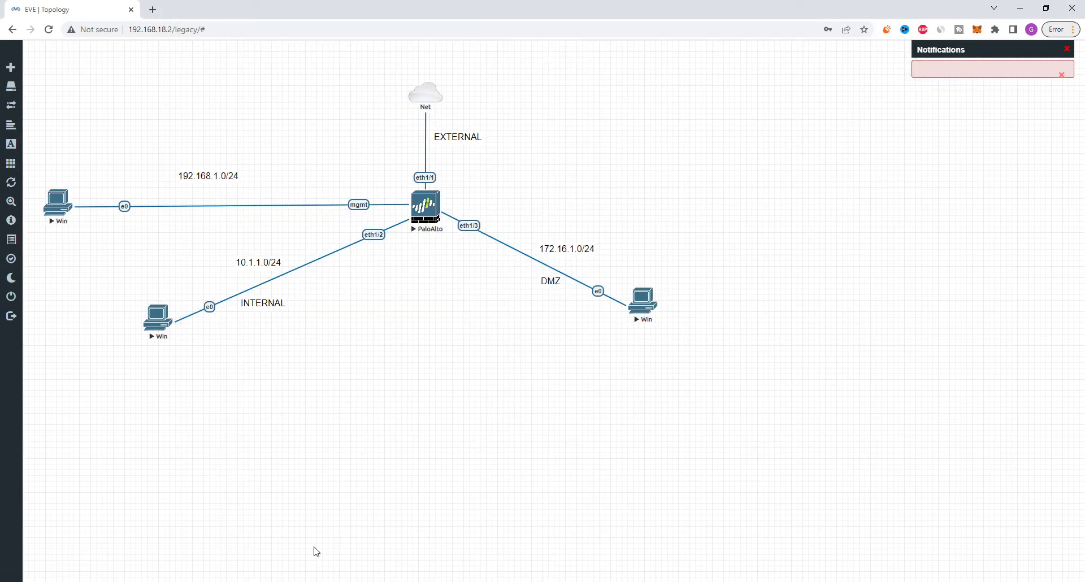
pyautogui.moveTo(292, 581)
pyautogui.click(292, 581)
pyautogui.click(291, 548)
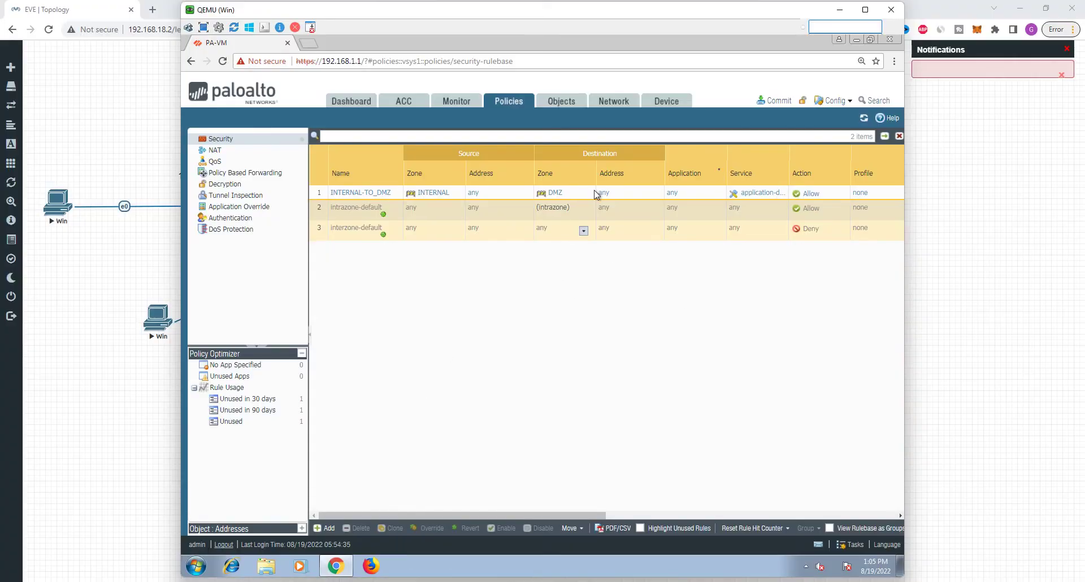
pyautogui.click(779, 102)
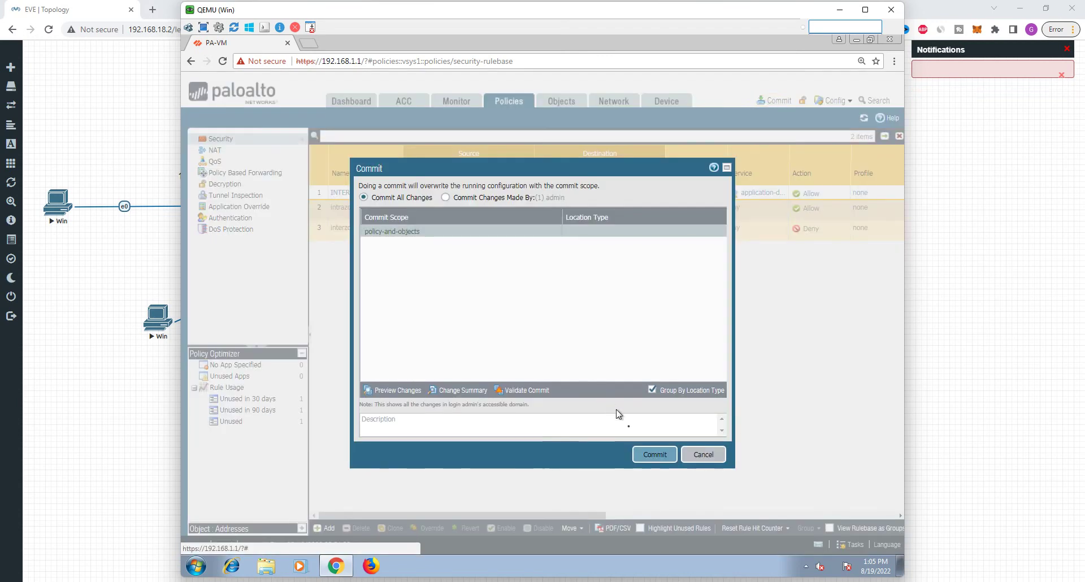
pyautogui.click(654, 454)
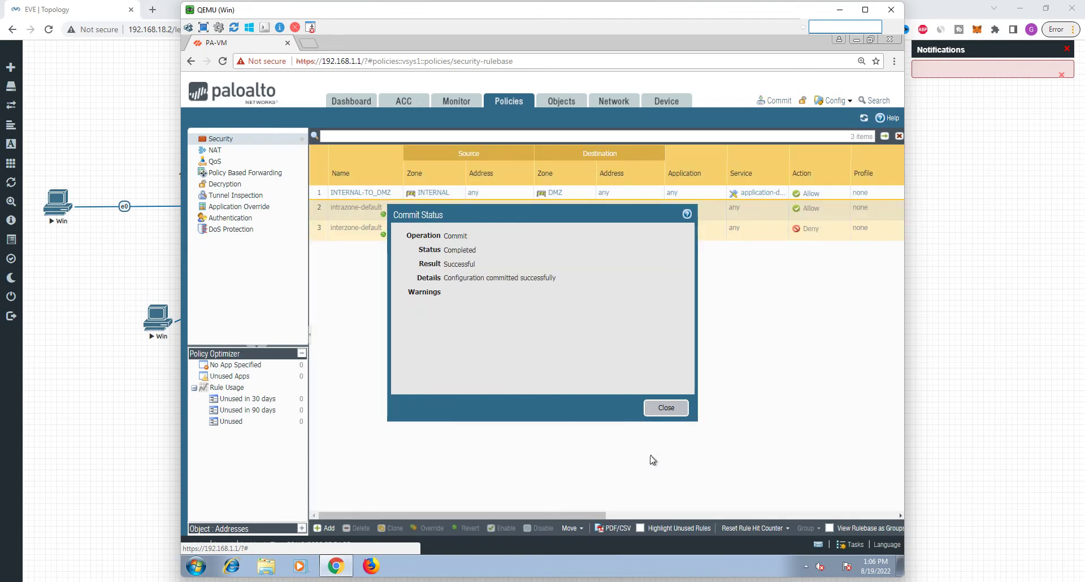
pyautogui.click(665, 408)
# - Switch to the INTERNAL PC's console and check the replies to the running ping to 172.16.1.10
pyautogui.moveTo(292, 579)
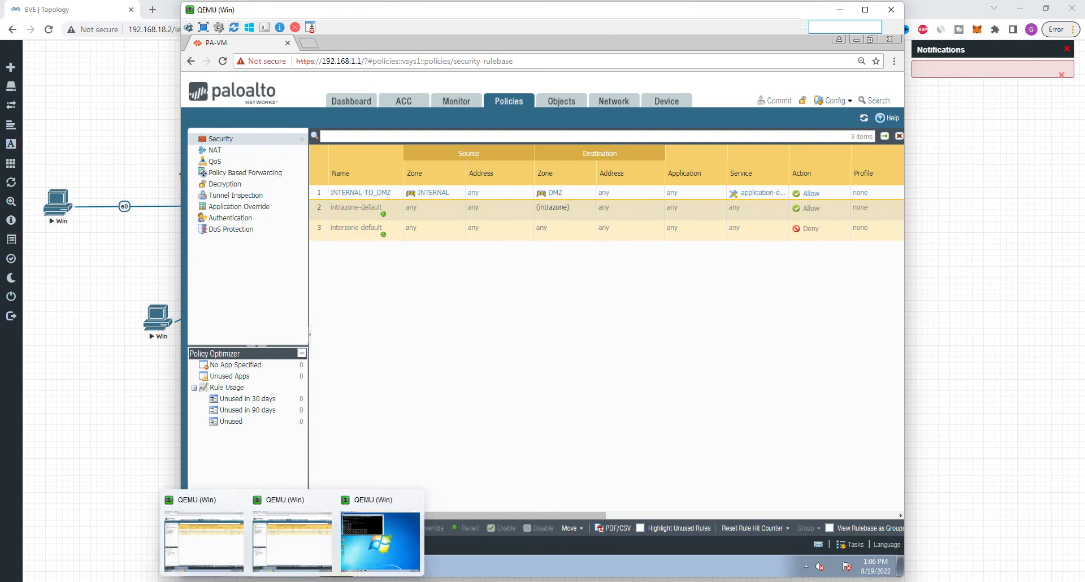
pyautogui.click(354, 541)
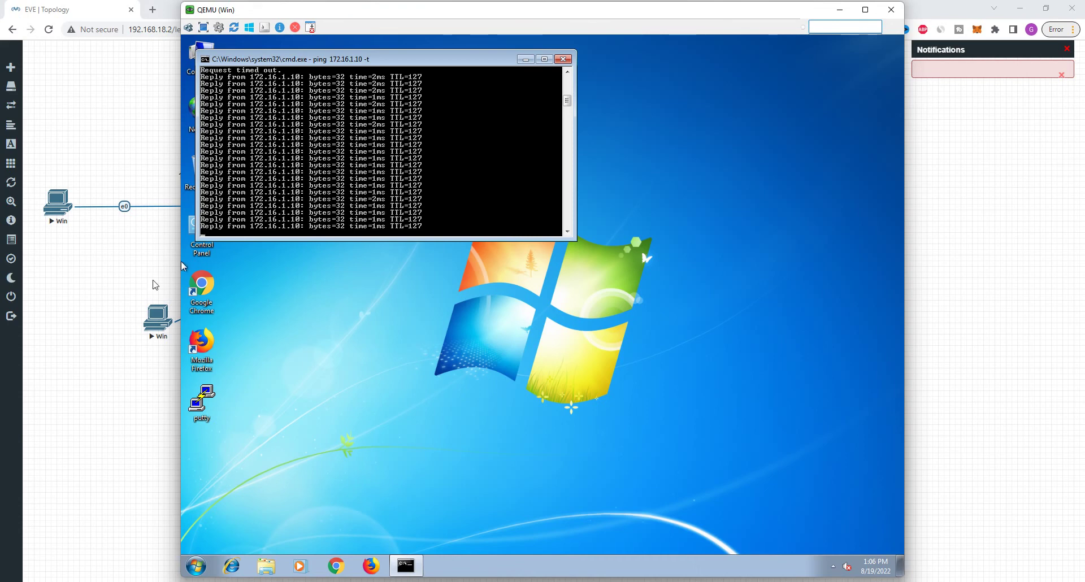
pyautogui.click(110, 315)
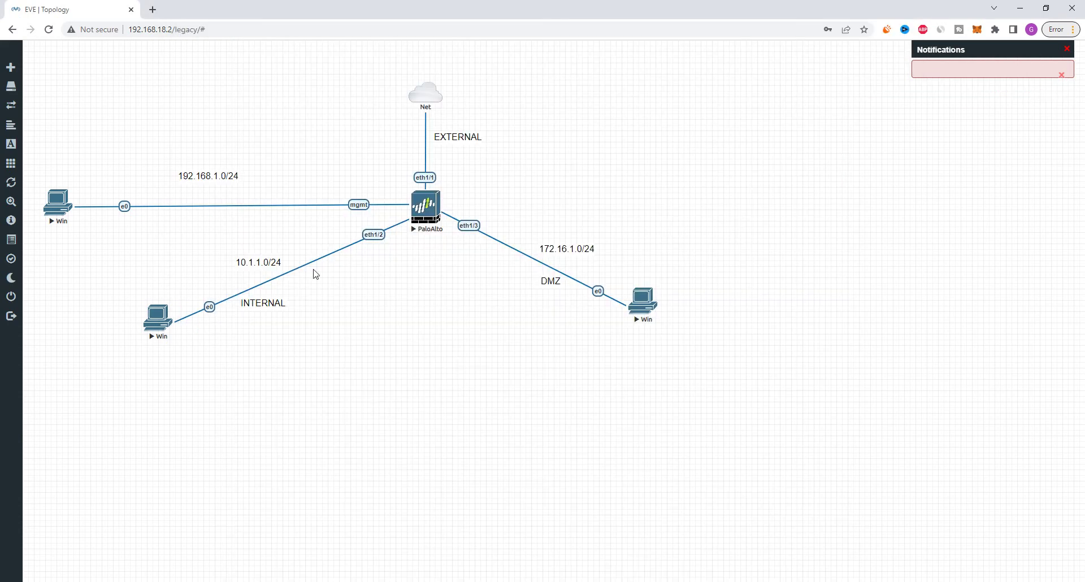
pyautogui.click(428, 221)
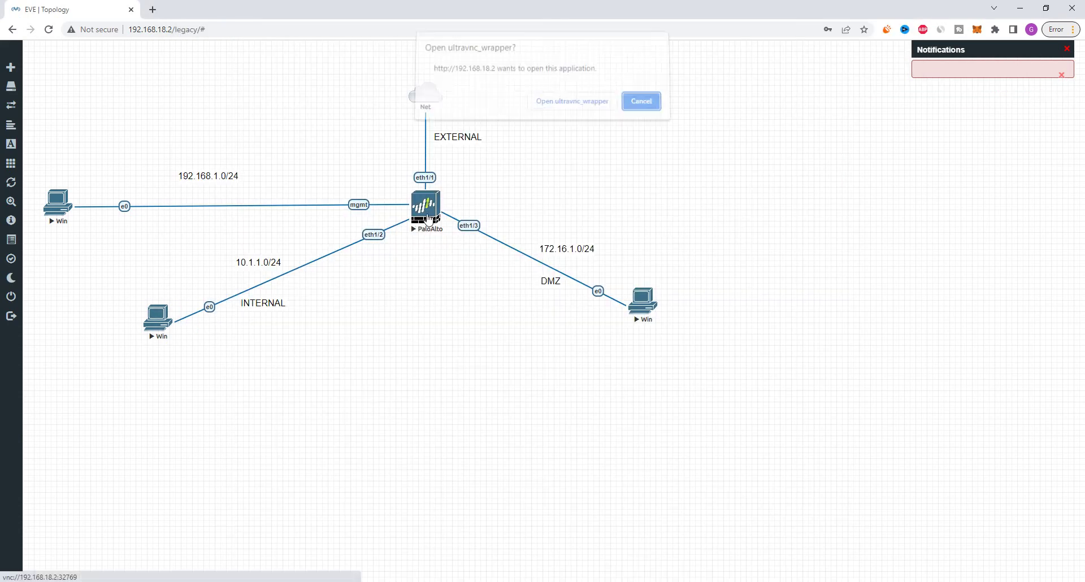
pyautogui.click(552, 116)
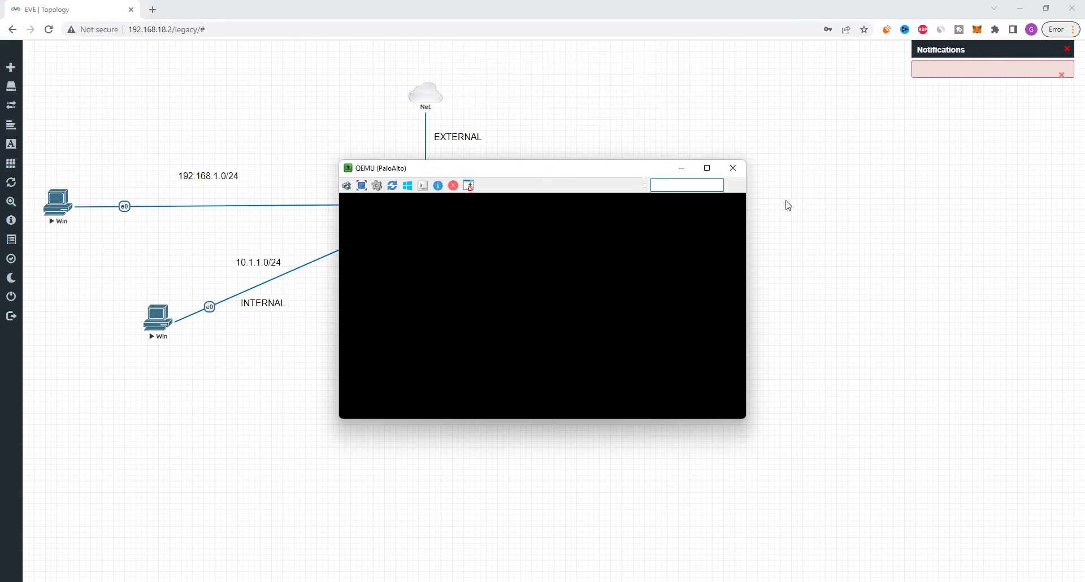
pyautogui.click(731, 179)
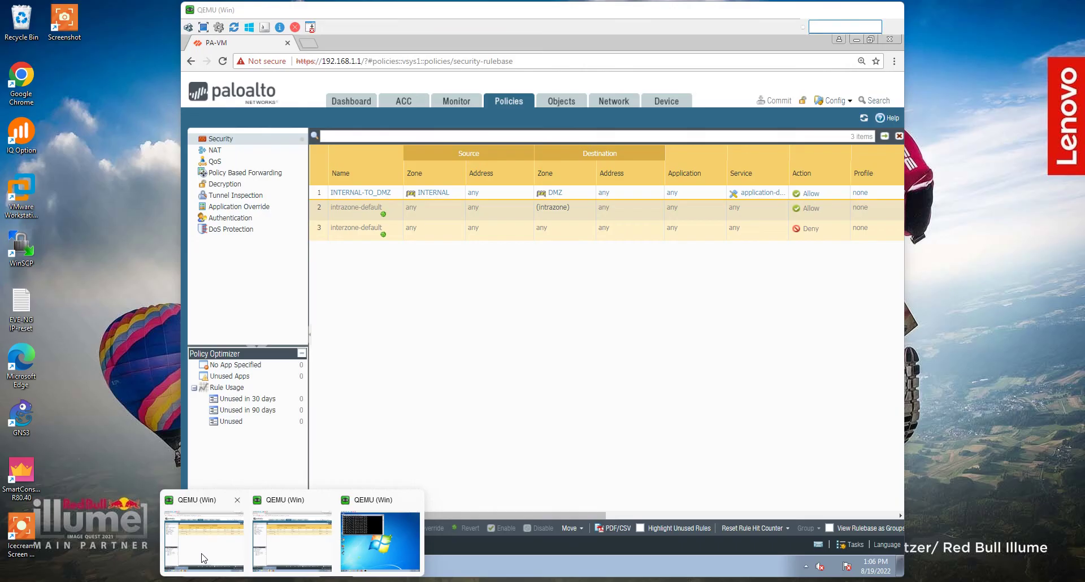
# - In the firewall's network interfaces, review the virtual router and security zone of ethernet1/2, leaving its settings unsaved
pyautogui.click(204, 556)
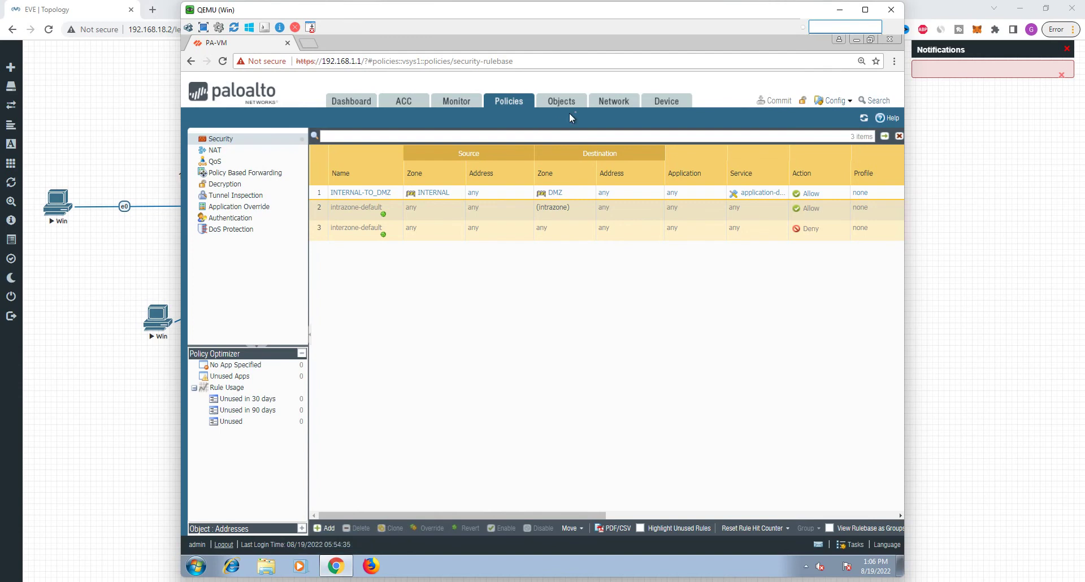
pyautogui.click(610, 103)
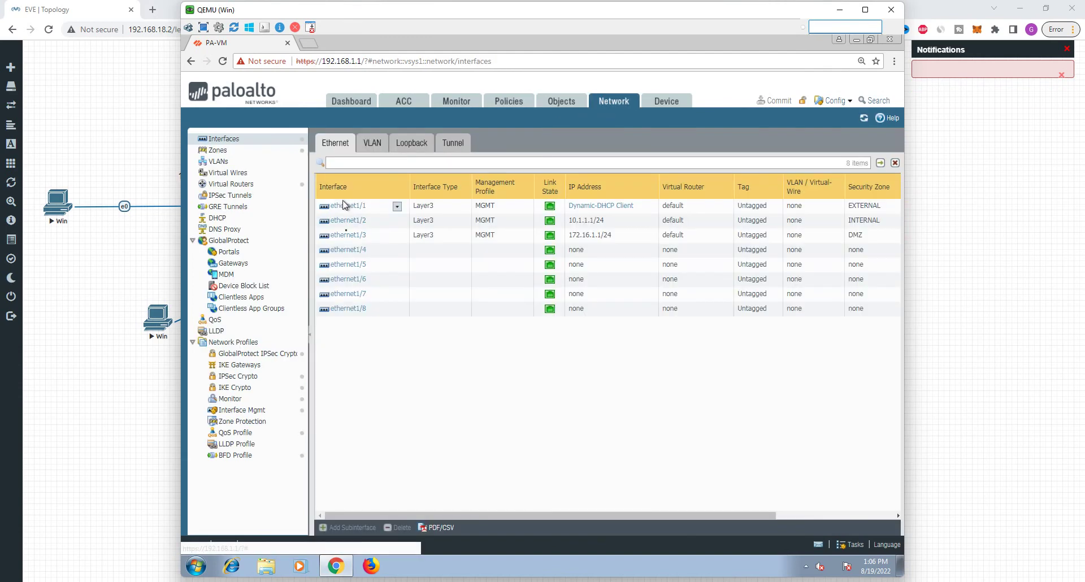
pyautogui.click(347, 225)
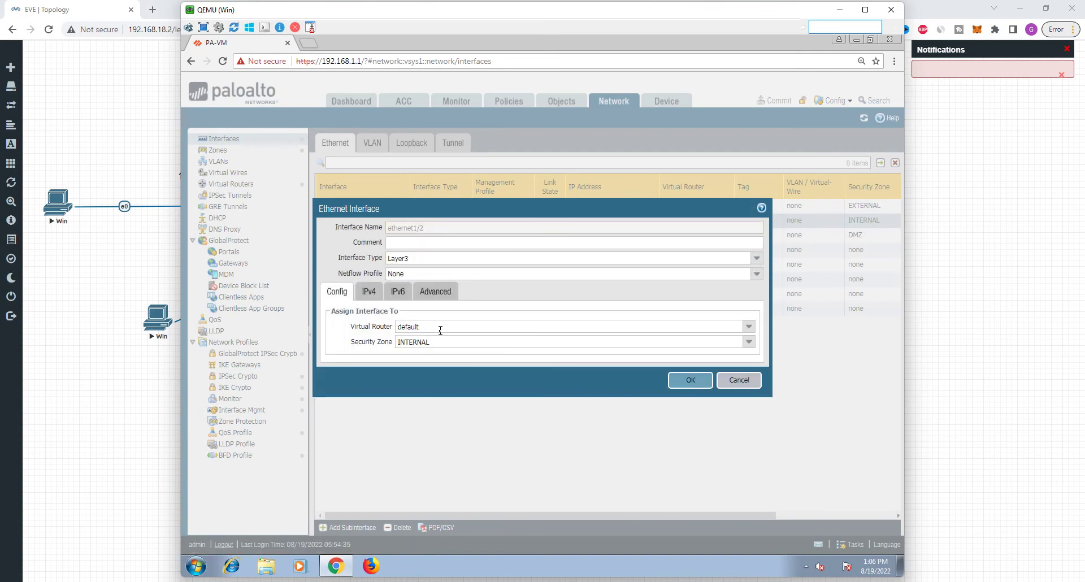
pyautogui.click(440, 331)
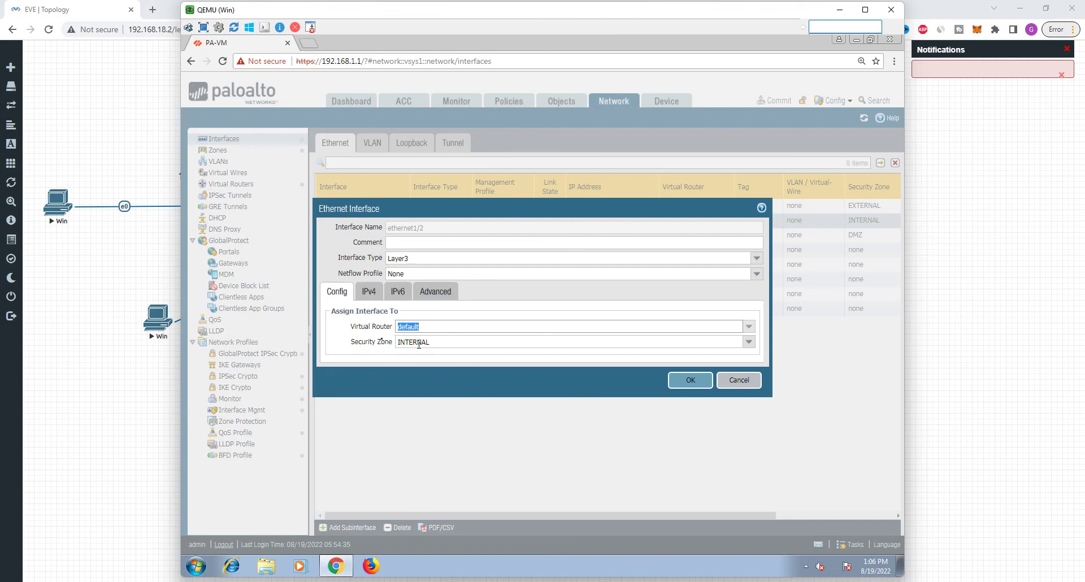
pyautogui.click(428, 327)
pyautogui.click(739, 380)
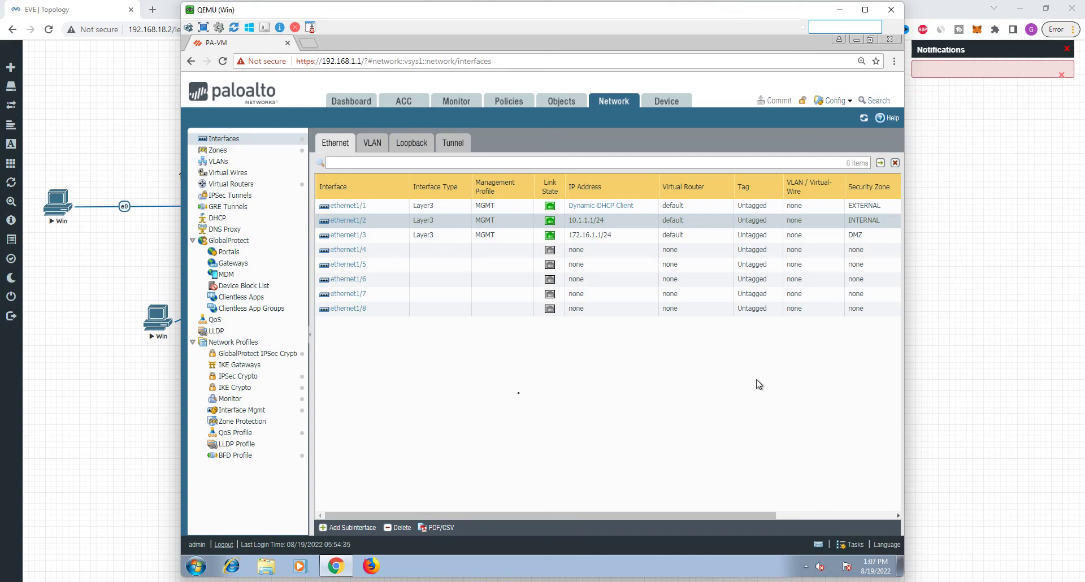
# - Review the IPv4, virtual router and security zone settings of ethernet1/3, and close them without saving
pyautogui.click(354, 240)
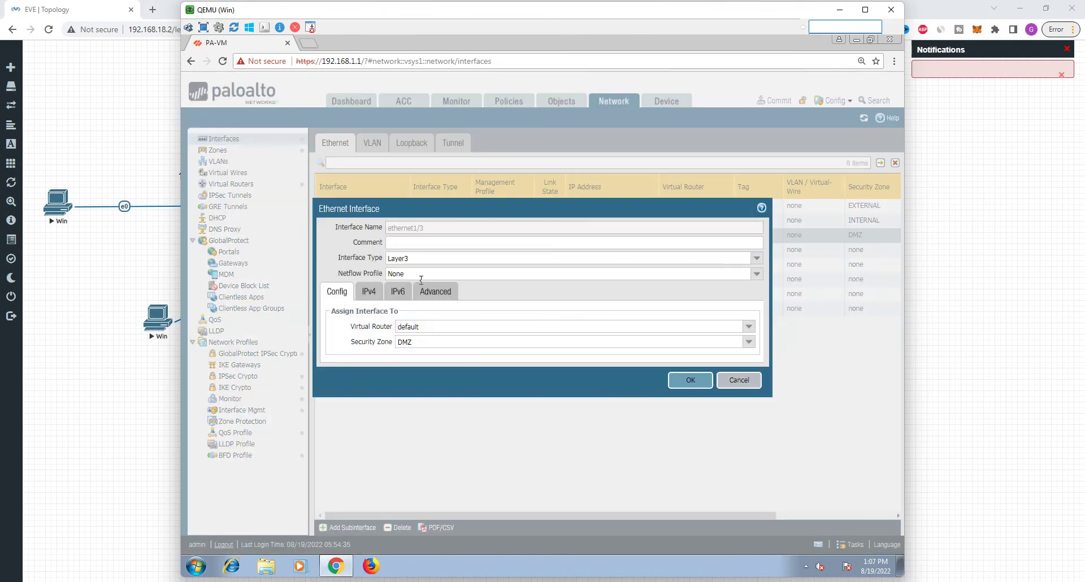
pyautogui.click(371, 291)
pyautogui.click(338, 295)
pyautogui.click(739, 381)
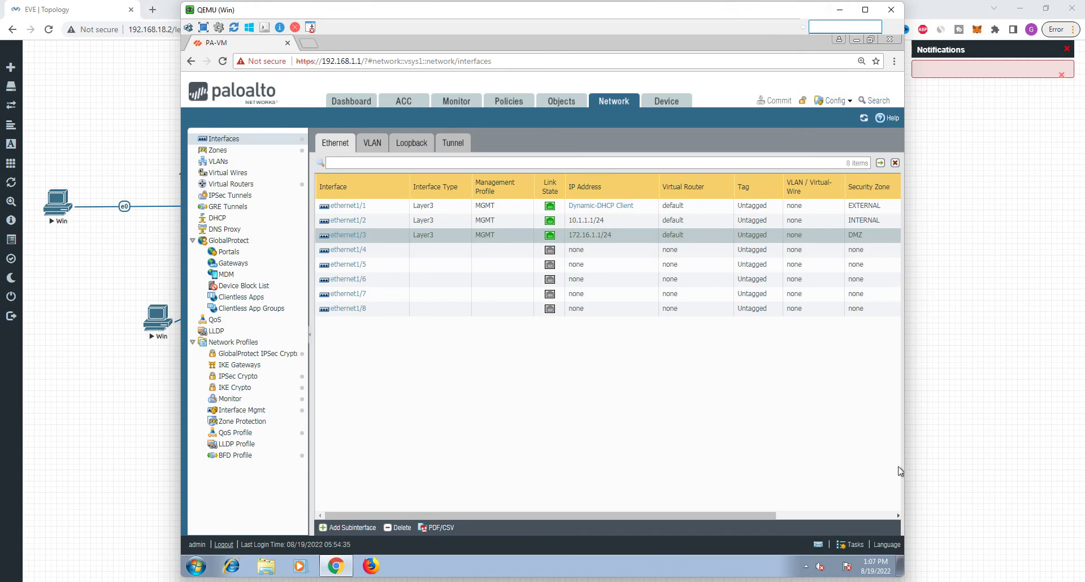
pyautogui.click(918, 580)
pyautogui.rightClick(918, 566)
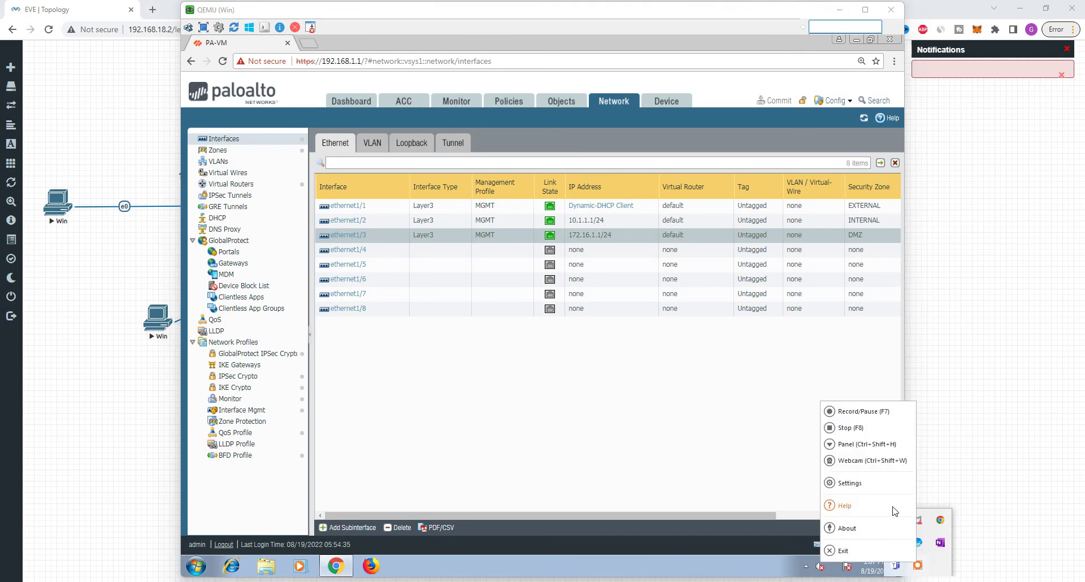